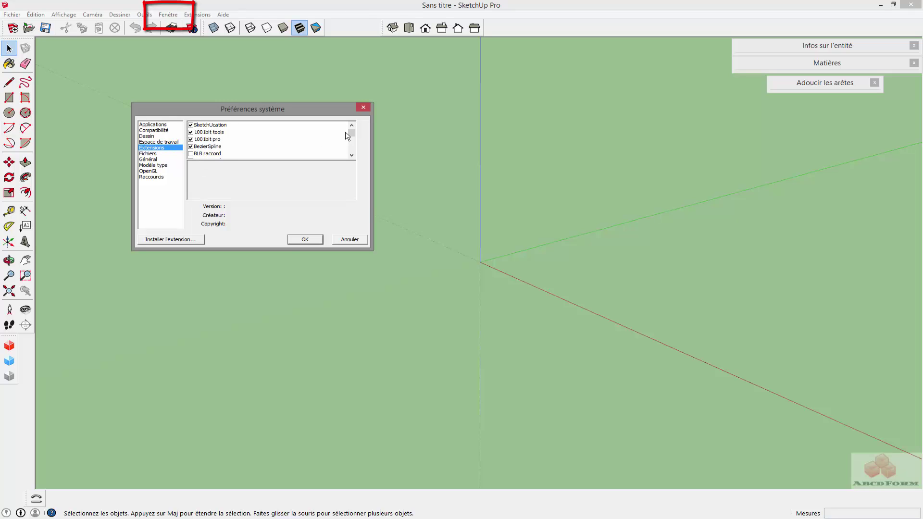
# - Enable the "Outils Bac à sable" extension in the preferences and display the "Bac à sable" toolbar
pyautogui.scroll(-5, 355, 130)
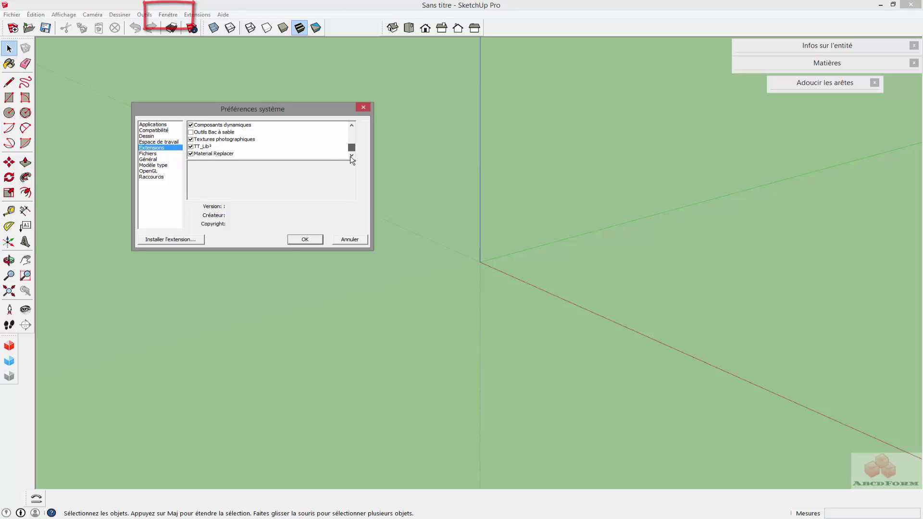
pyautogui.click(191, 133)
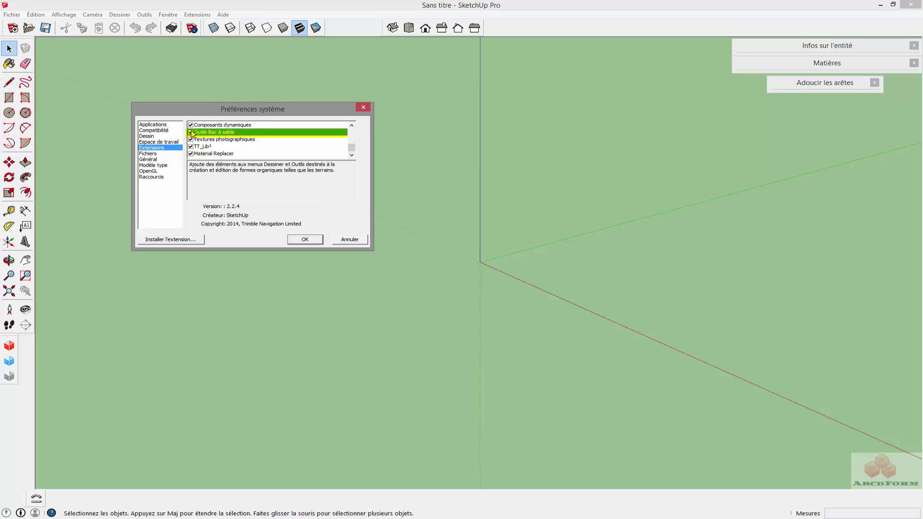
pyautogui.click(305, 239)
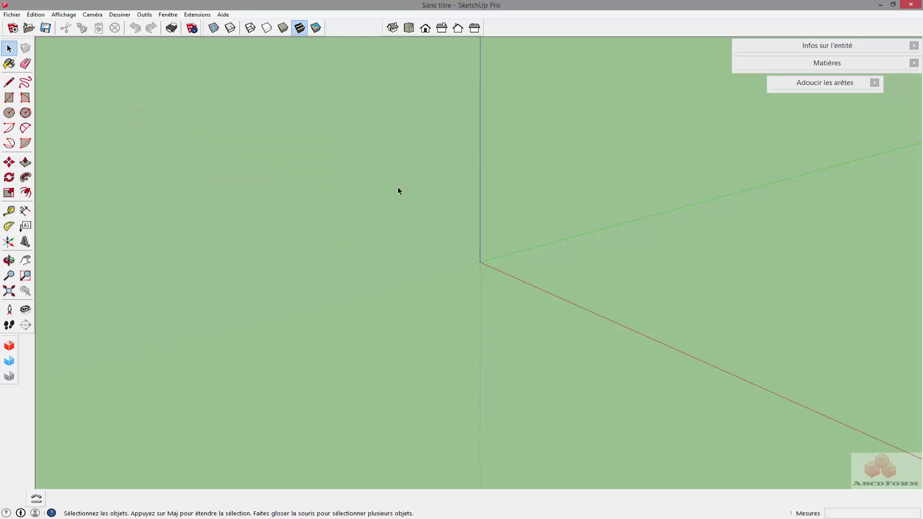
pyautogui.rightClick(514, 31)
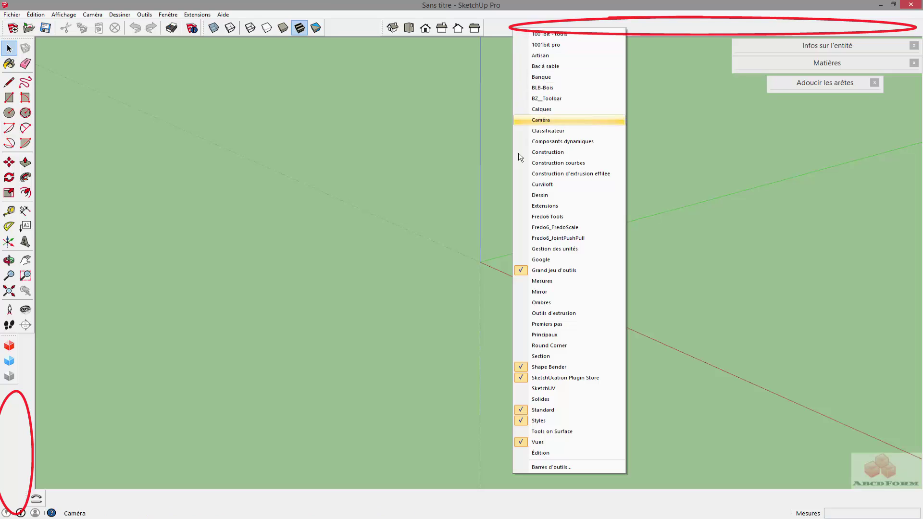
pyautogui.click(545, 66)
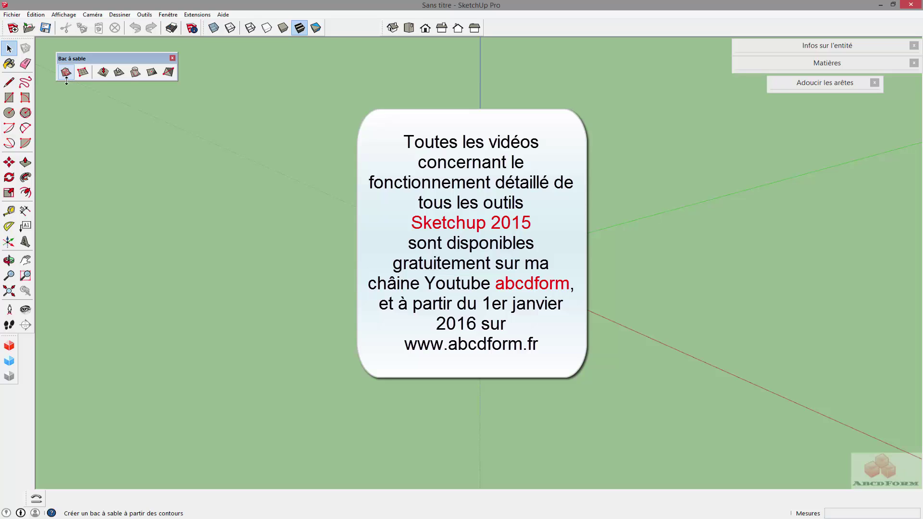
# - Draw a 200 by 200 square flat on the ground plane, near the origin between the red and green axes
pyautogui.moveTo(540, 247); pyautogui.dragTo(340, 250, button='middle')
pyautogui.keyDown('shift'); pyautogui.moveTo(473, 305); pyautogui.dragTo(373, 198, button='middle'); pyautogui.keyUp('shift')
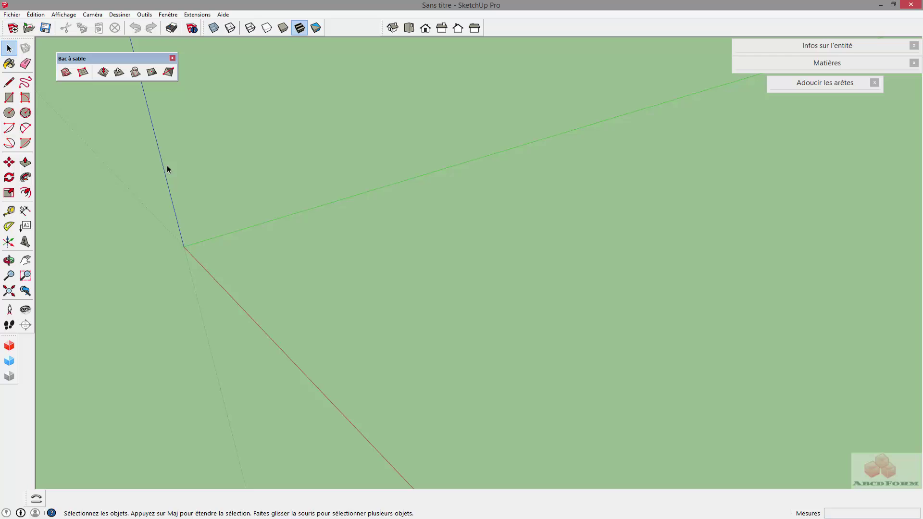
pyautogui.click(11, 98)
pyautogui.click(288, 252)
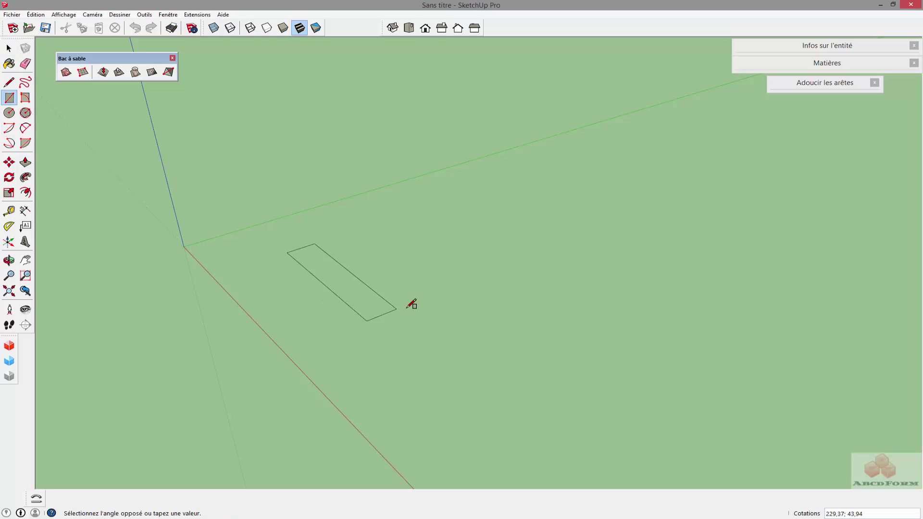
pyautogui.click(486, 288)
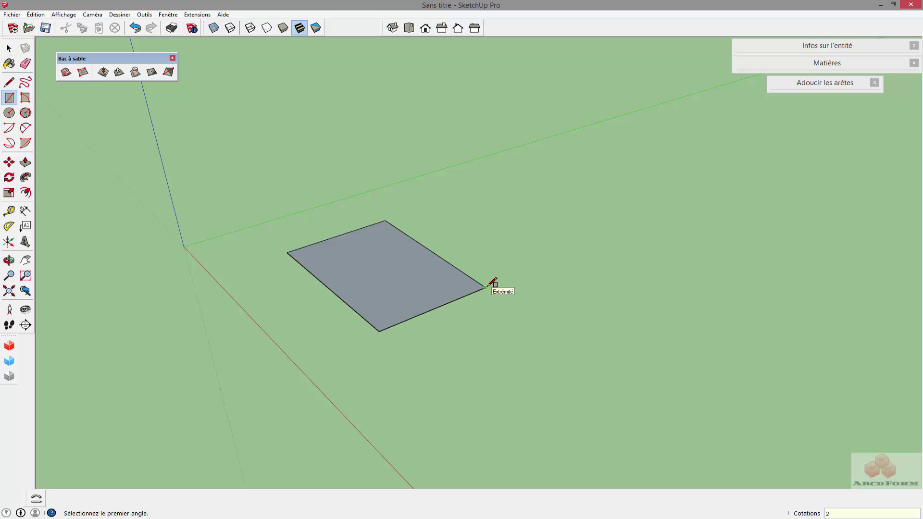
pyautogui.write('200;200')
pyautogui.press('Return')
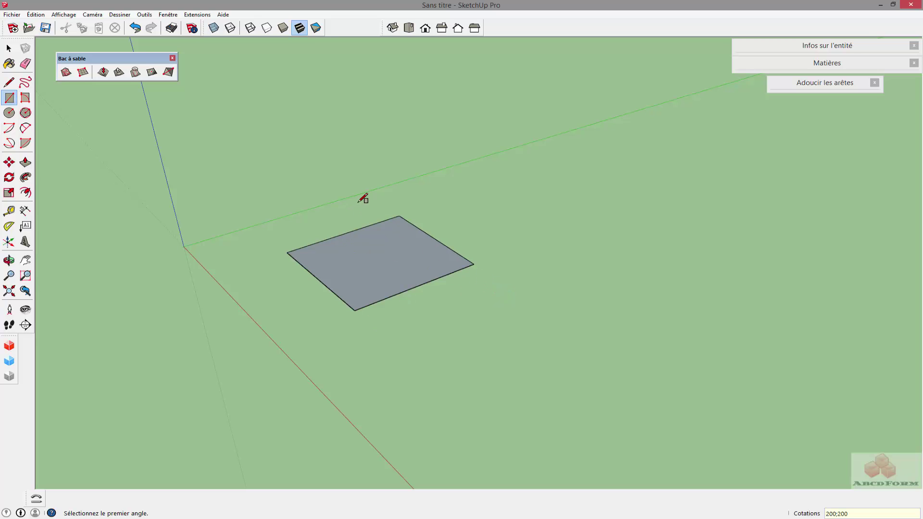
# - Add a construction guide parallel to the square's left edge, offset 15 inward with the tape measure
pyautogui.click(9, 210)
pyautogui.click(318, 279)
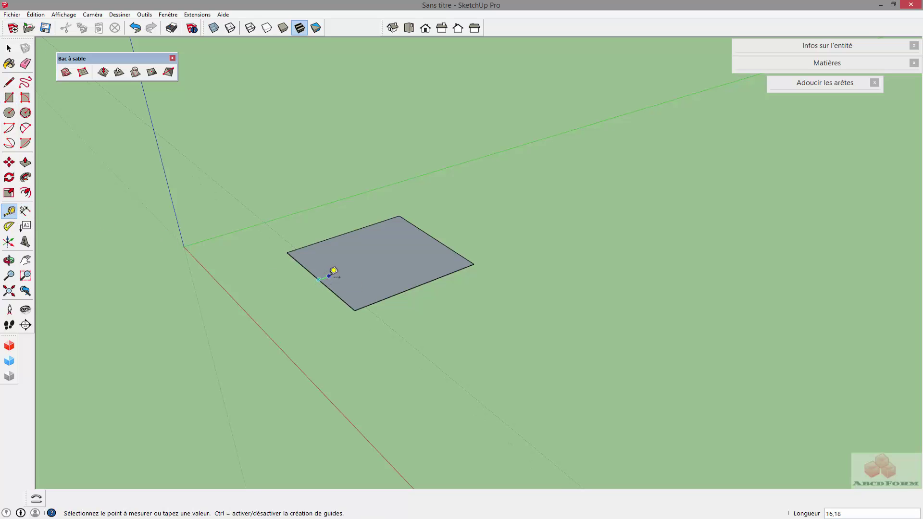
pyautogui.click(329, 274)
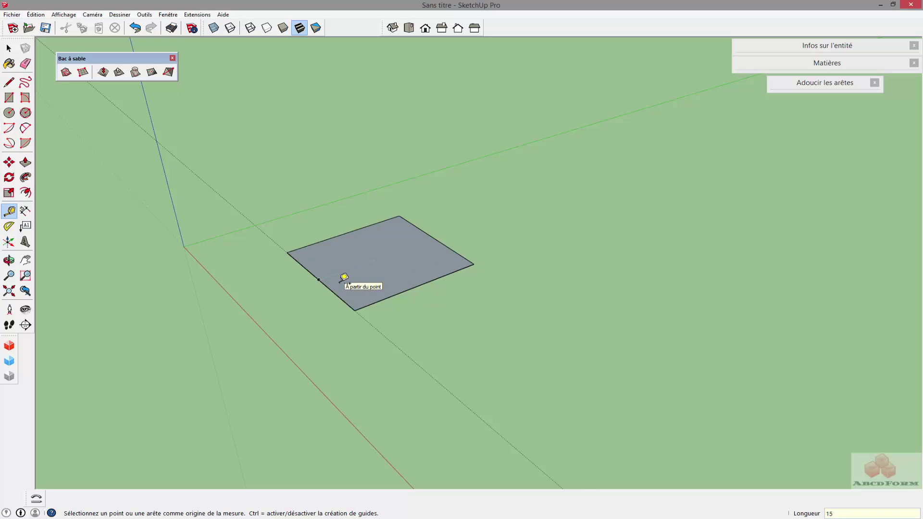
pyautogui.click(320, 278)
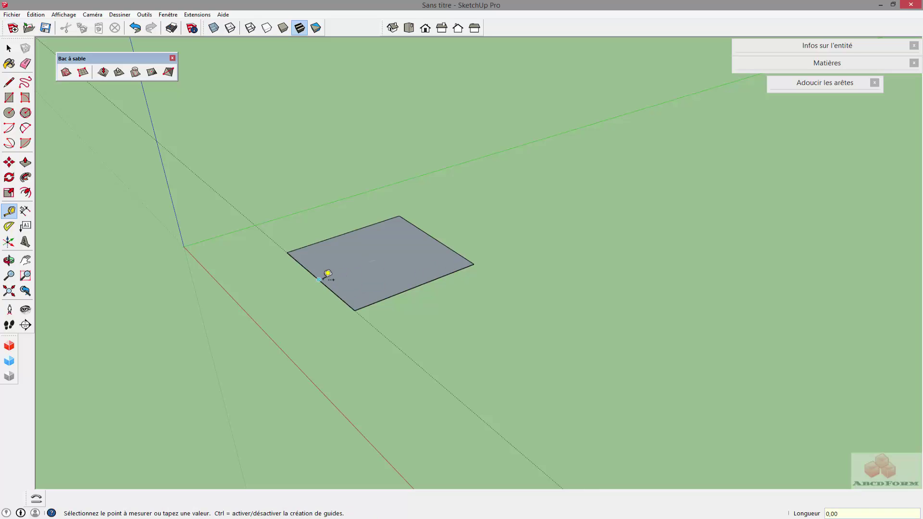
pyautogui.write('15')
pyautogui.press('Return')
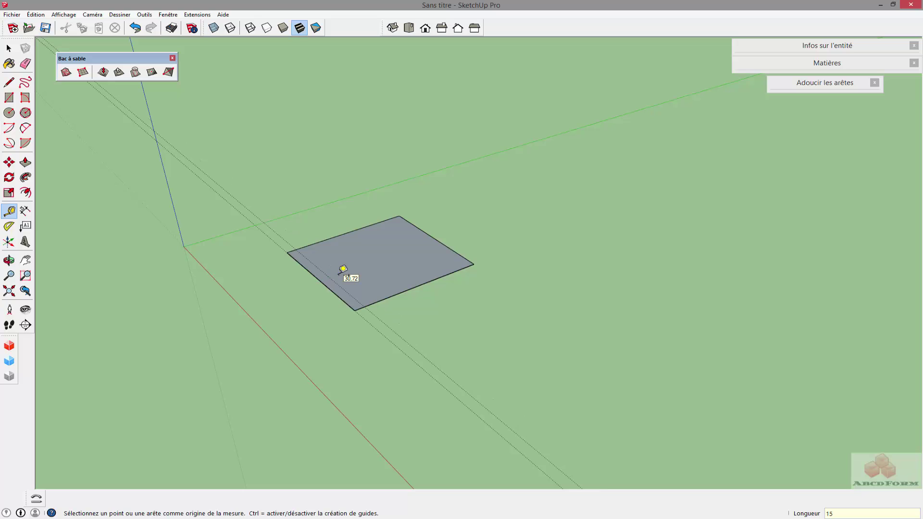
# - Add construction guides offset 15 inward from the square's front and right edges
pyautogui.click(404, 291)
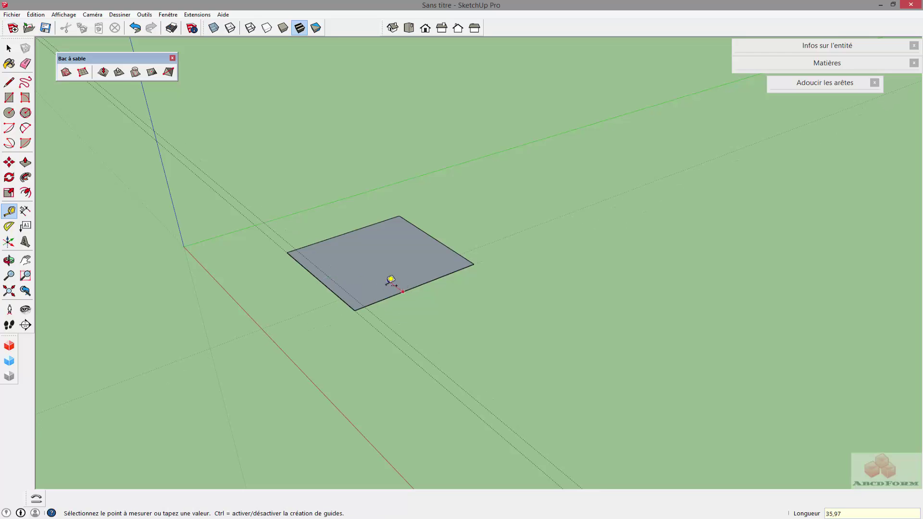
pyautogui.click(389, 282)
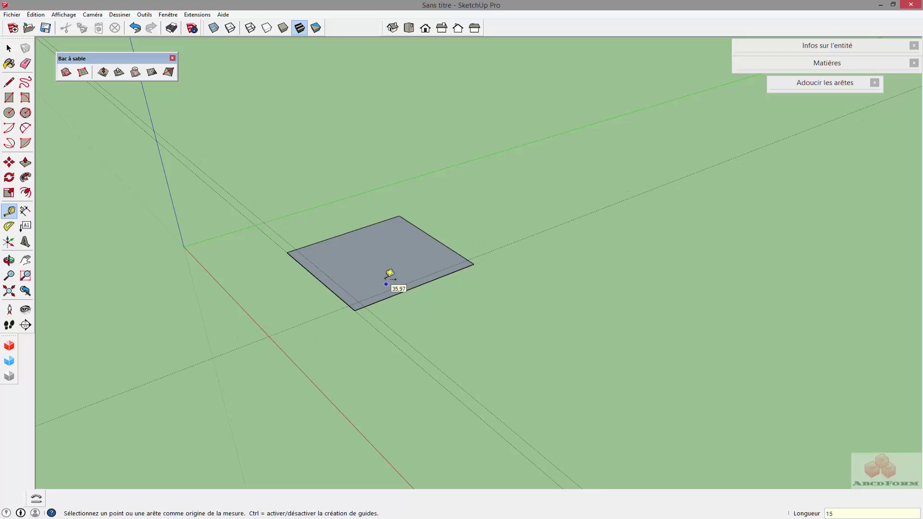
pyautogui.click(448, 246)
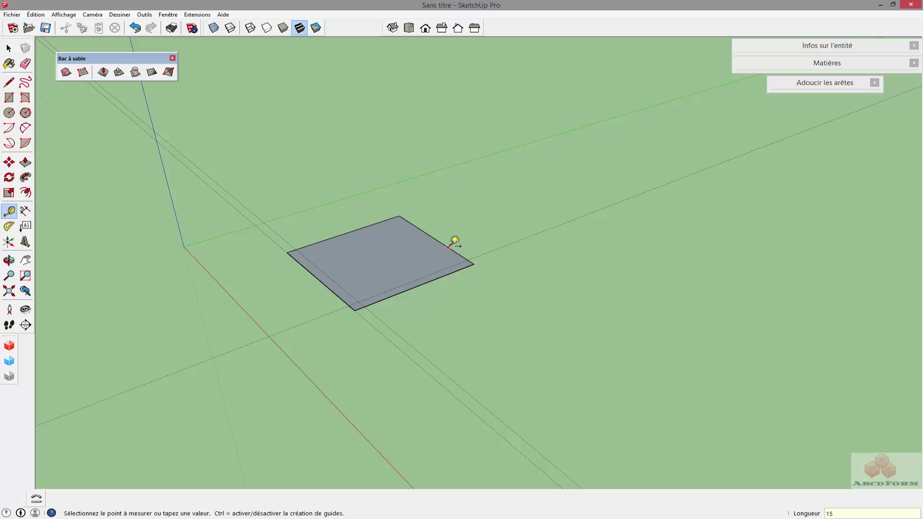
pyautogui.click(432, 243)
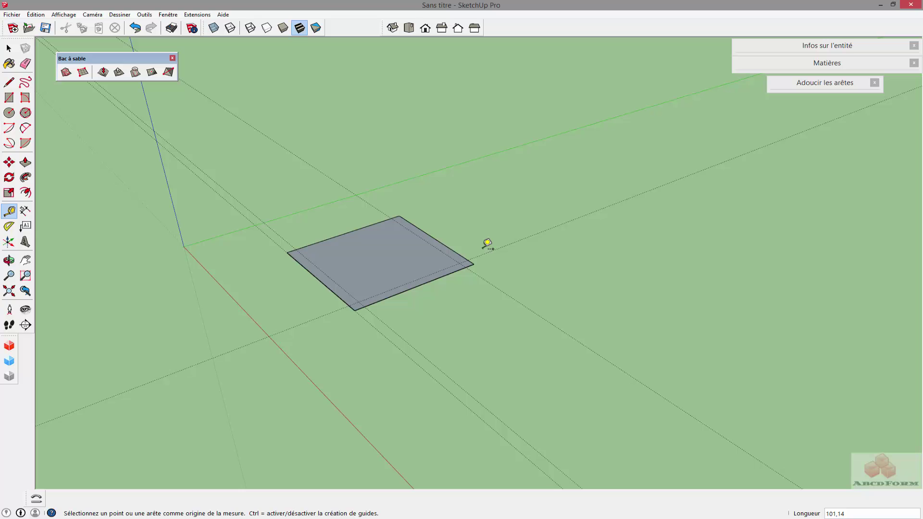
# - Draw a two-point arc between the ends of the square's front edge, with an inward bulge of 15
pyautogui.press('a')
pyautogui.moveTo(488, 243); pyautogui.dragTo(385, 252, button='middle')
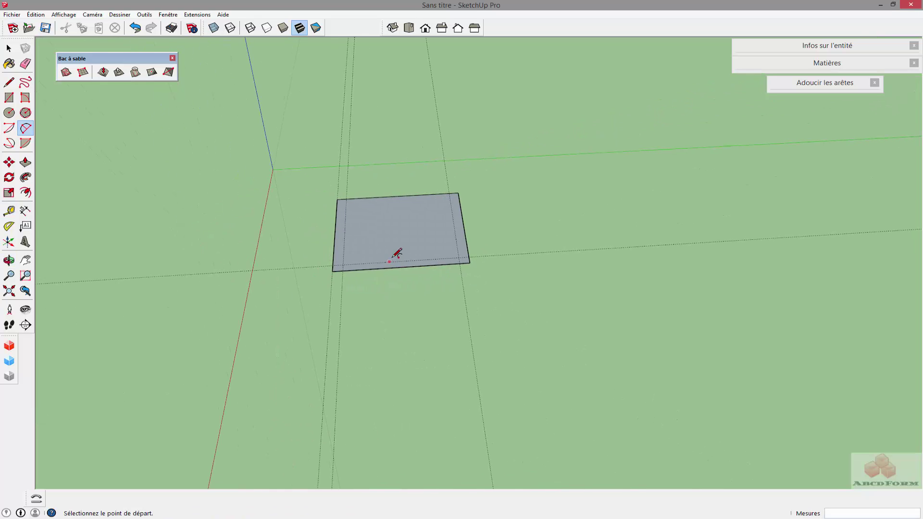
pyautogui.scroll(5, 380, 255)
pyautogui.click(213, 296)
pyautogui.scroll(1, 406, 273)
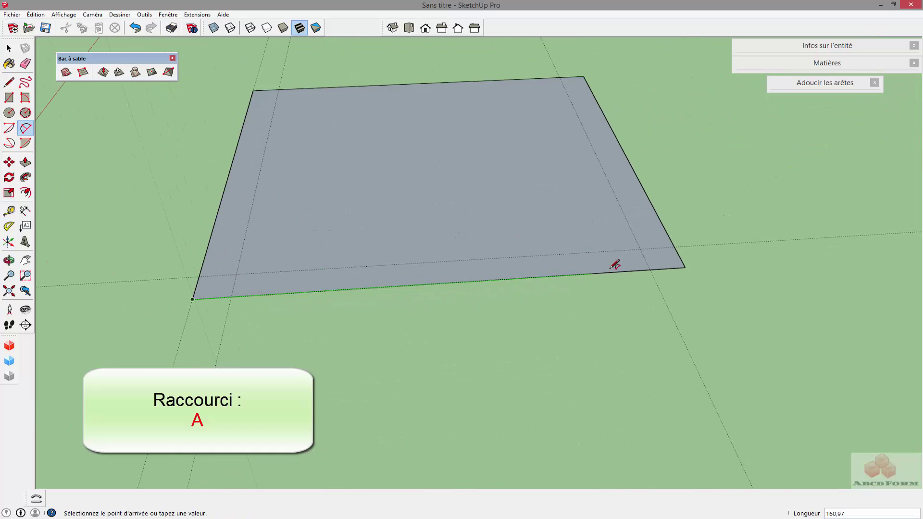
pyautogui.click(685, 267)
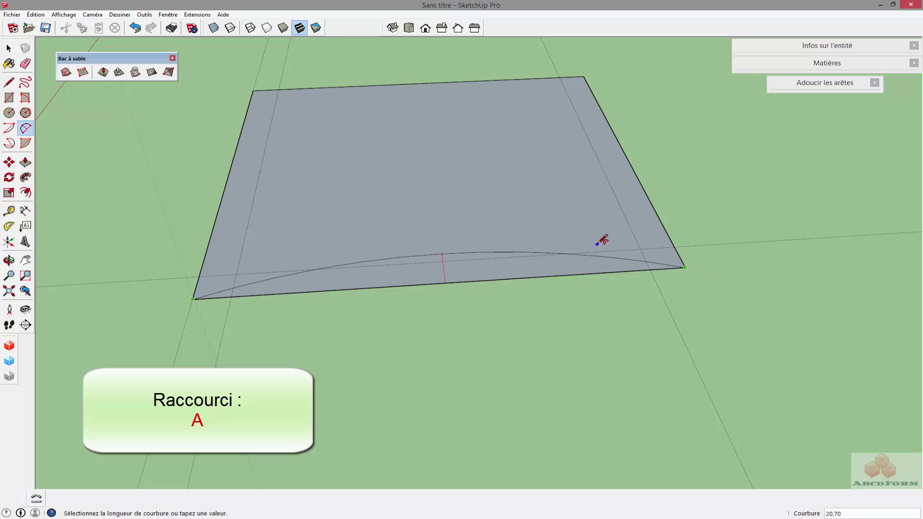
pyautogui.write('1')
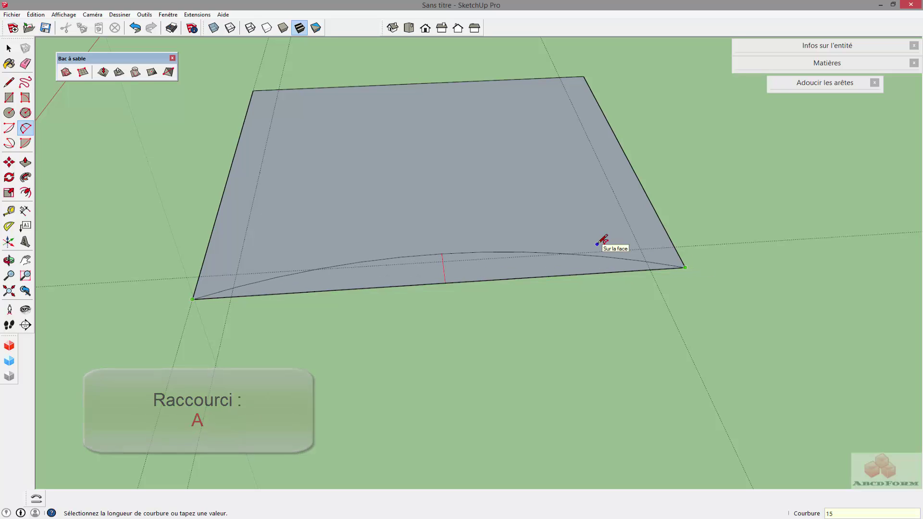
pyautogui.write('5')
pyautogui.press('Return')
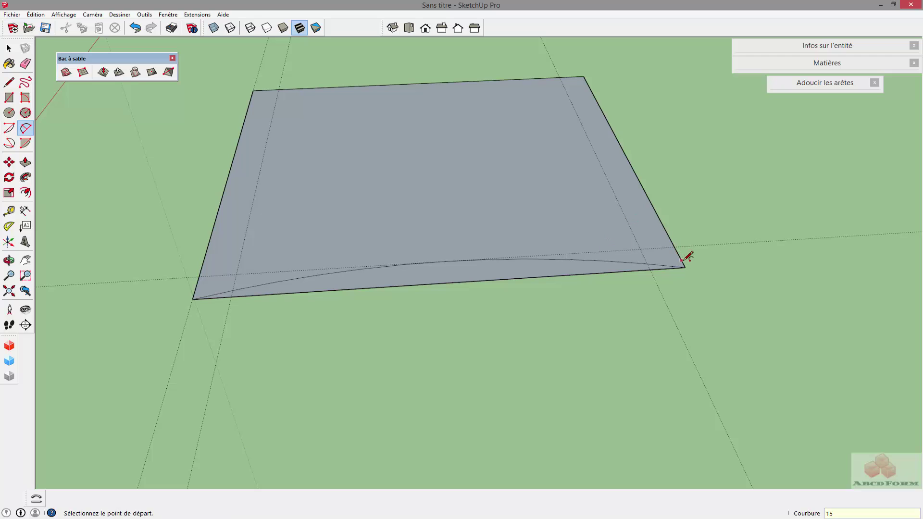
# - Draw corner-to-corner arcs along the square's right and back edges, each with an inward bulge of 15
pyautogui.click(685, 267)
pyautogui.click(583, 77)
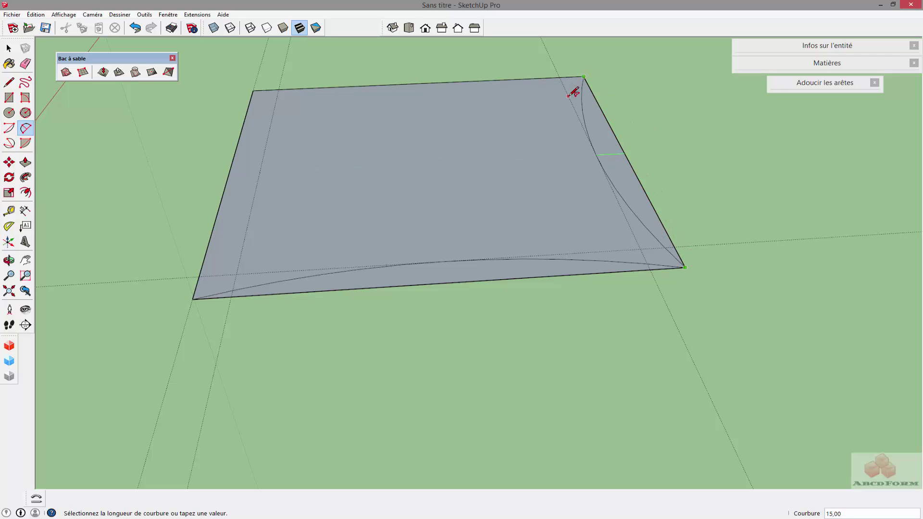
pyautogui.click(572, 91)
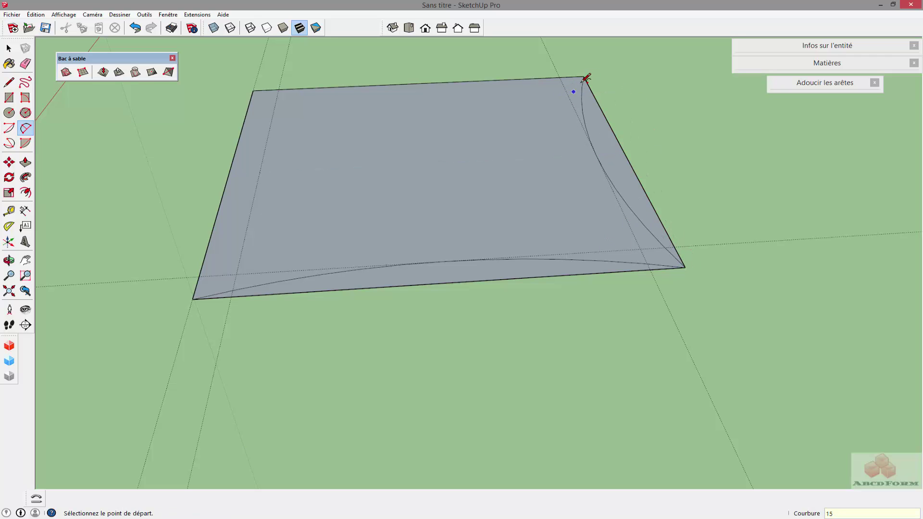
pyautogui.click(583, 77)
pyautogui.click(253, 91)
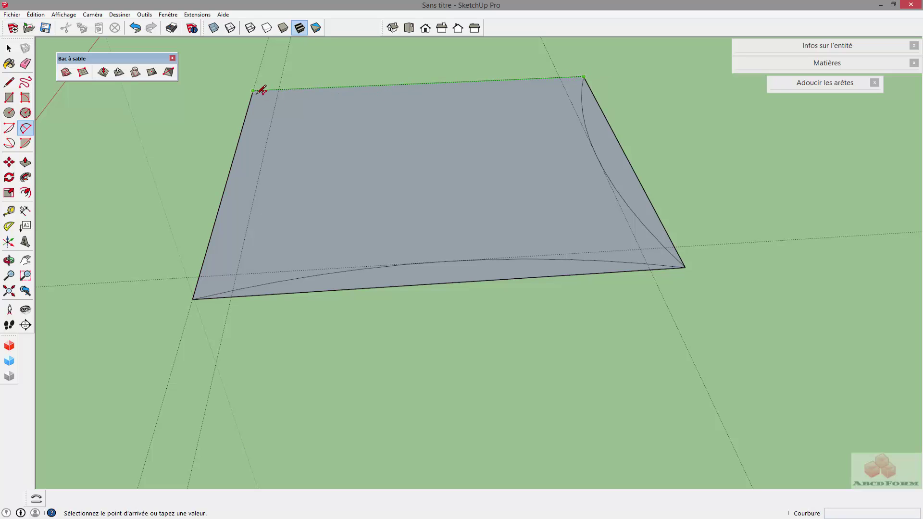
pyautogui.write('15')
pyautogui.press('Return')
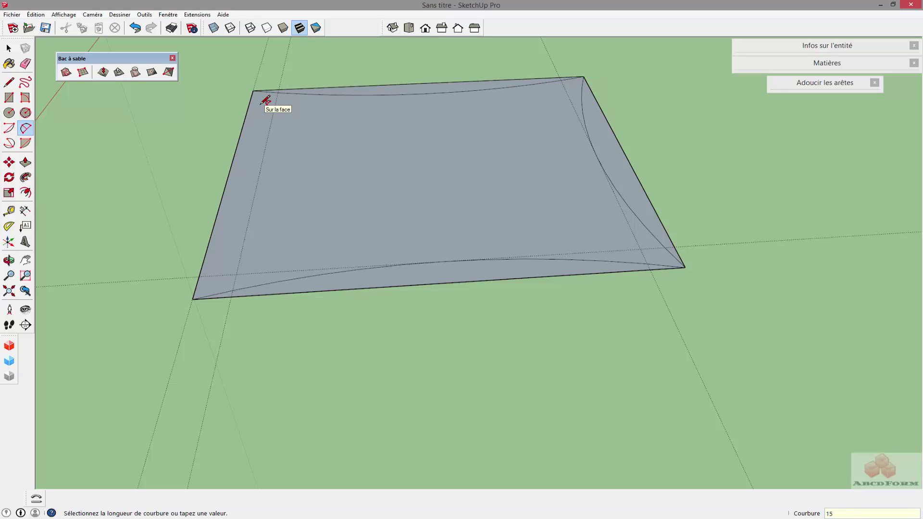
pyautogui.click(253, 91)
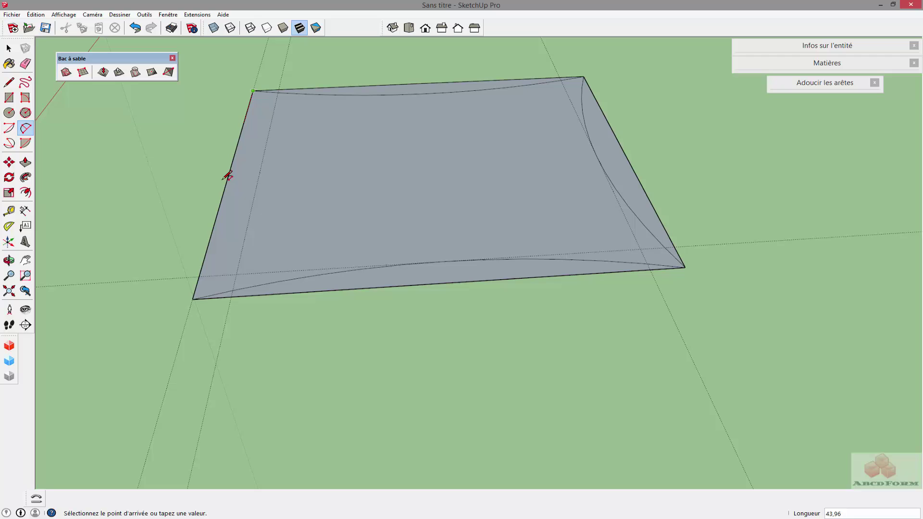
pyautogui.click(193, 299)
pyautogui.write('5')
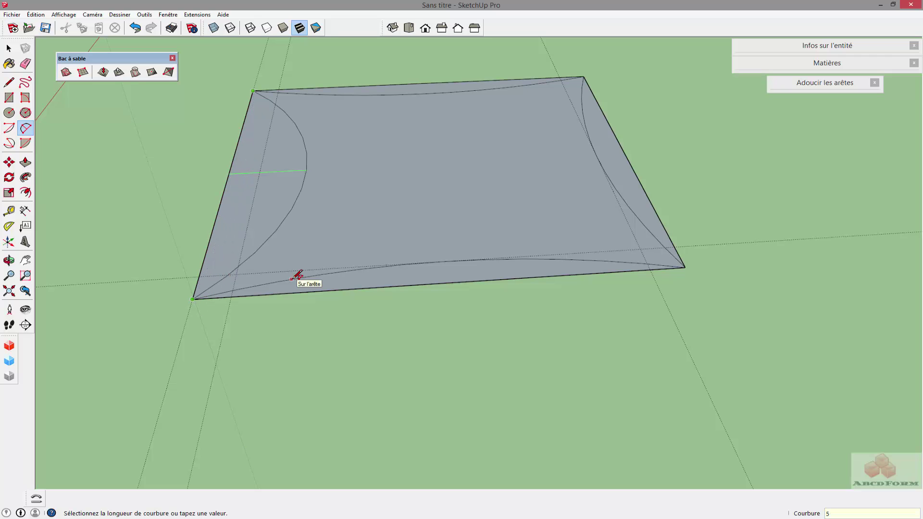
pyautogui.press('Return')
pyautogui.click(297, 275)
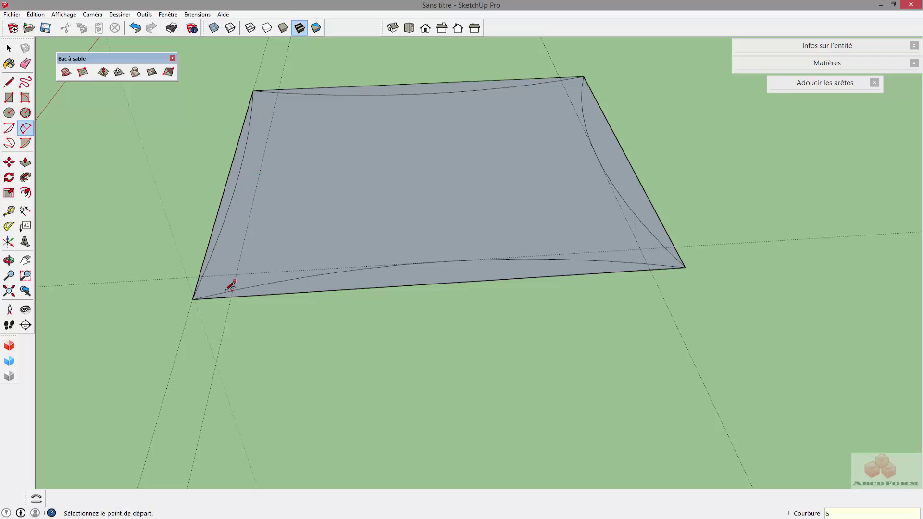
pyautogui.hotkey('ctrl', 'z')
# - Draw a corner-to-corner arc along the square's left edge with an inward bulge of 15
pyautogui.click(193, 299)
pyautogui.click(253, 91)
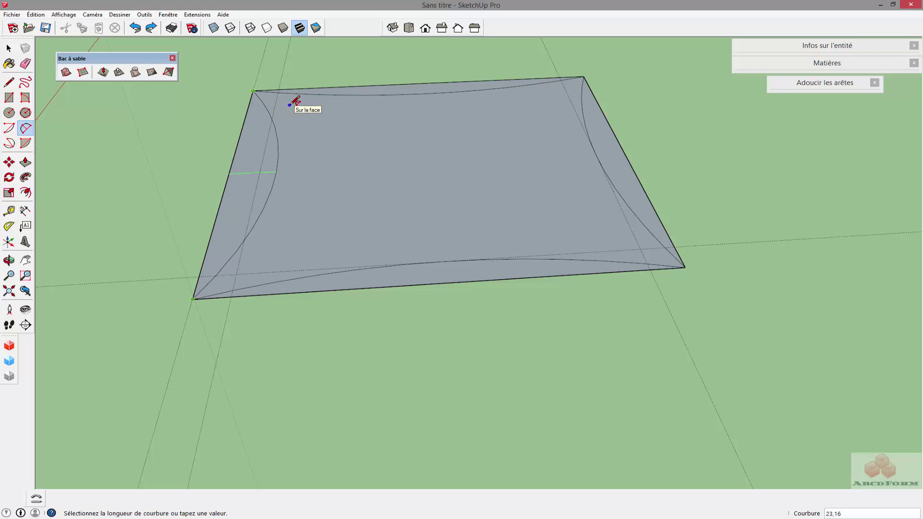
pyautogui.click(289, 104)
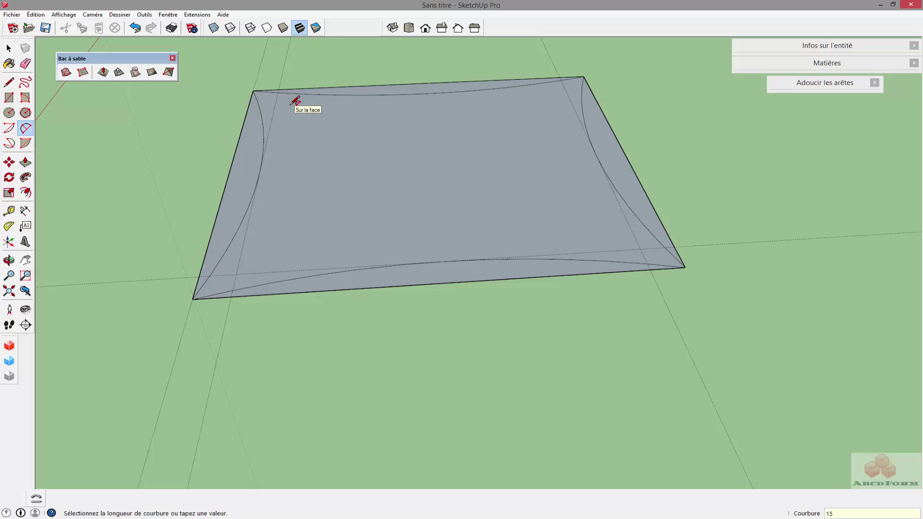
pyautogui.hotkey('ctrl', 'z')
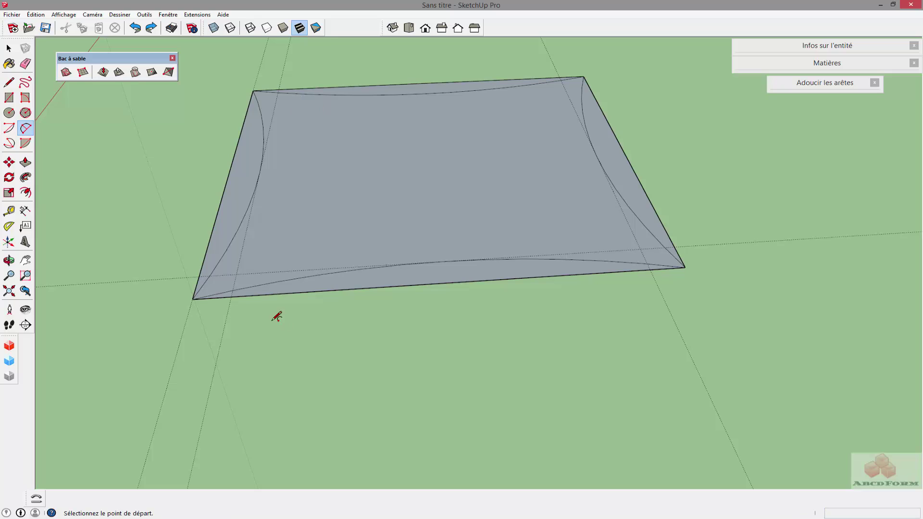
# - Round the square's two front corners with arcs drawn between the points where the guides cross its edges
pyautogui.click(231, 296)
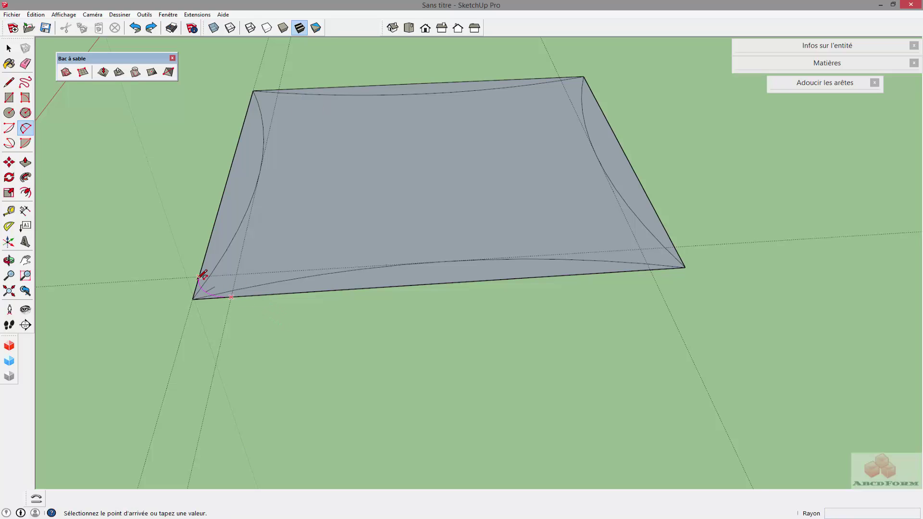
pyautogui.click(203, 274)
pyautogui.click(652, 270)
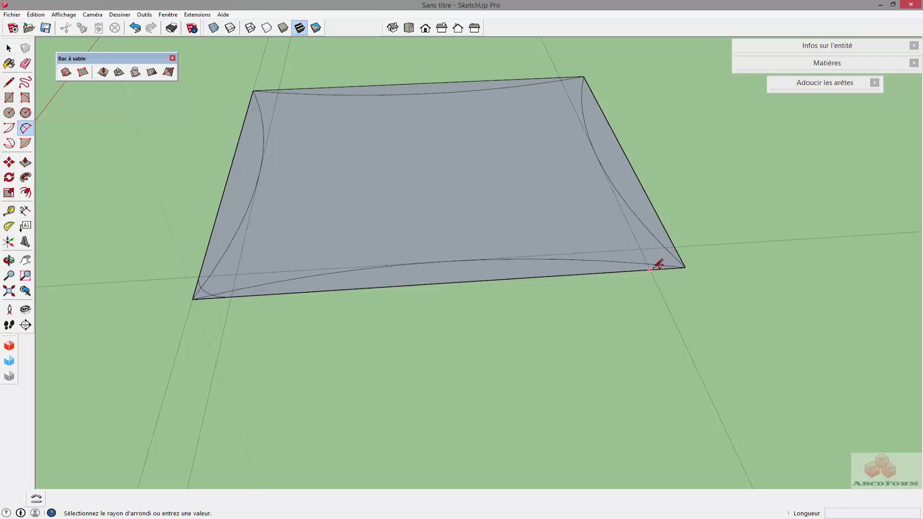
pyautogui.doubleClick(674, 247)
# - Round the square's two back corners with arcs drawn between the adjoining edges, starting at the guide intersections
pyautogui.click(559, 77)
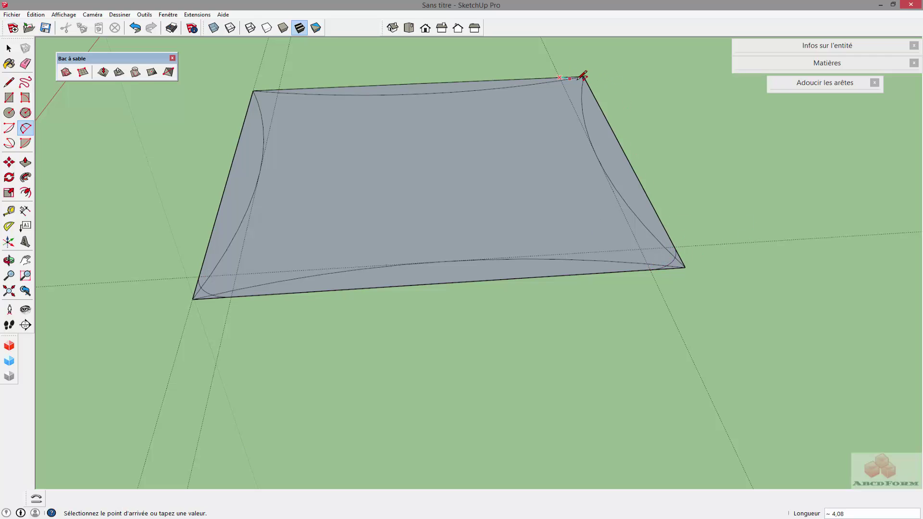
pyautogui.doubleClick(589, 86)
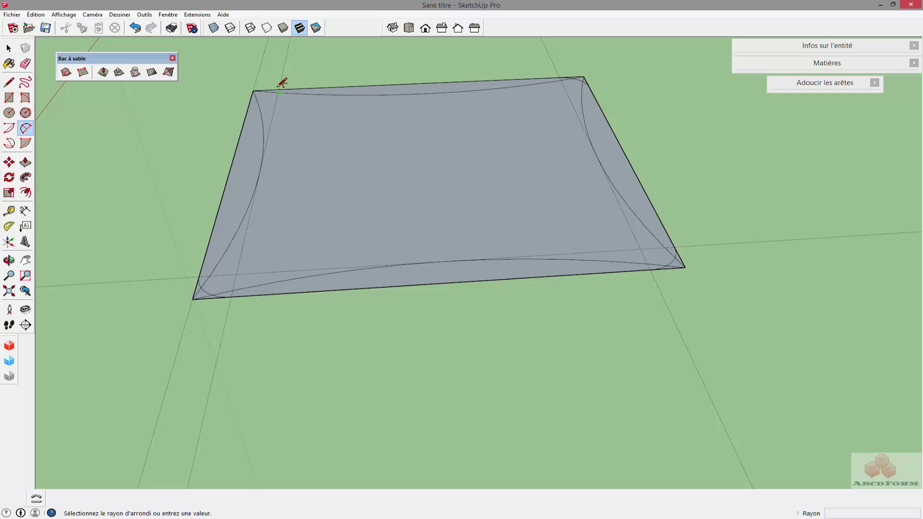
pyautogui.scroll(3, 284, 78)
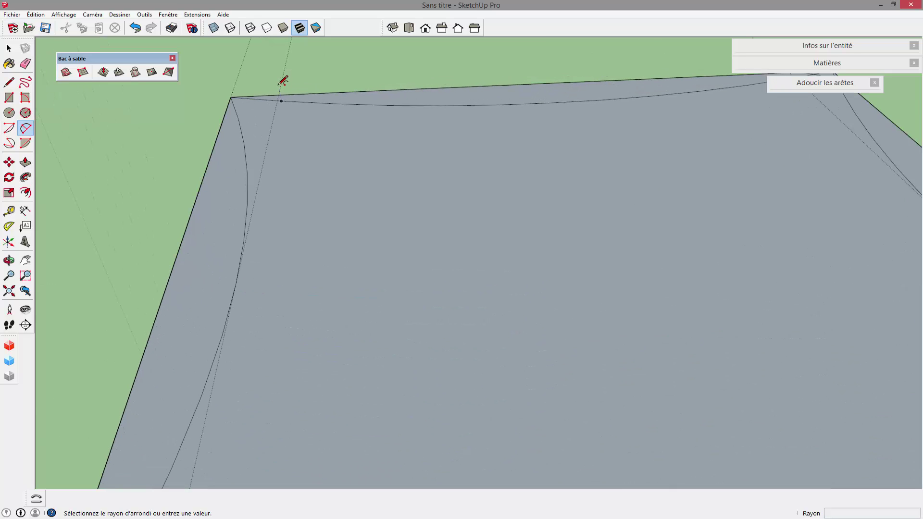
pyautogui.click(278, 95)
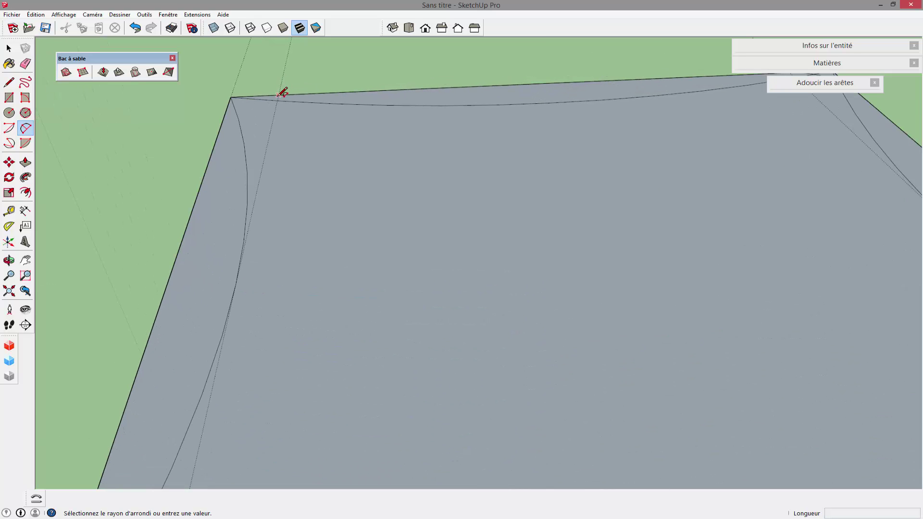
pyautogui.click(224, 116)
pyautogui.scroll(-6, 296, 199)
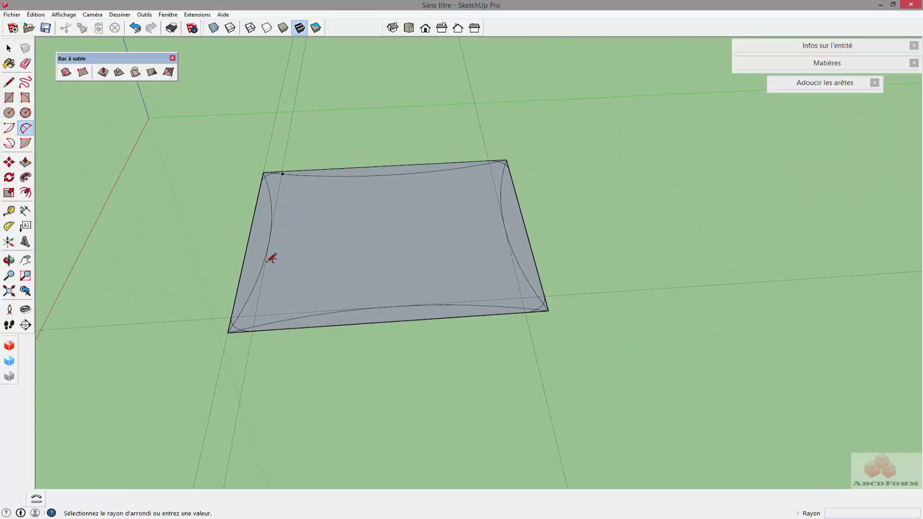
# - Erase the straight edges and arc ends outside the two rounded front corners, including the guides there
pyautogui.press('z')
pyautogui.press('e')
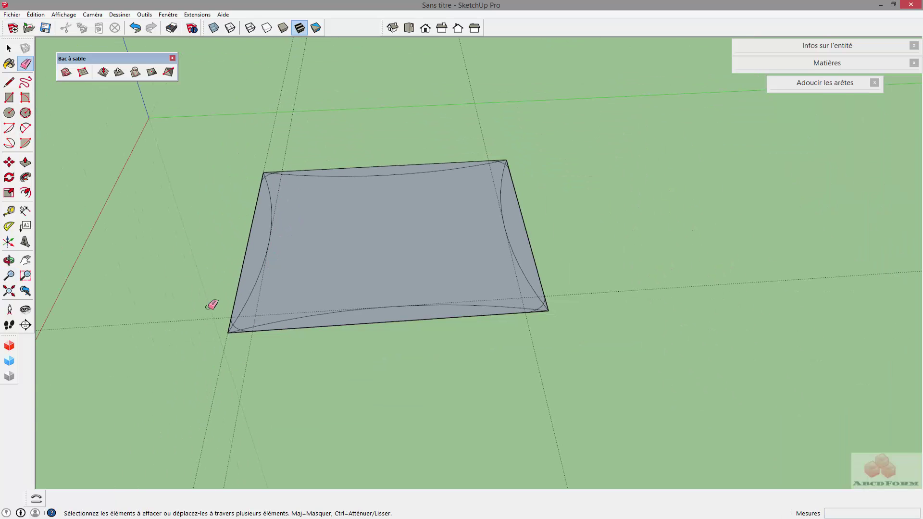
pyautogui.moveTo(233, 326)
pyautogui.mouseDown()
pyautogui.moveTo(243, 317)
pyautogui.moveTo(261, 329)
pyautogui.moveTo(275, 324)
pyautogui.mouseUp()
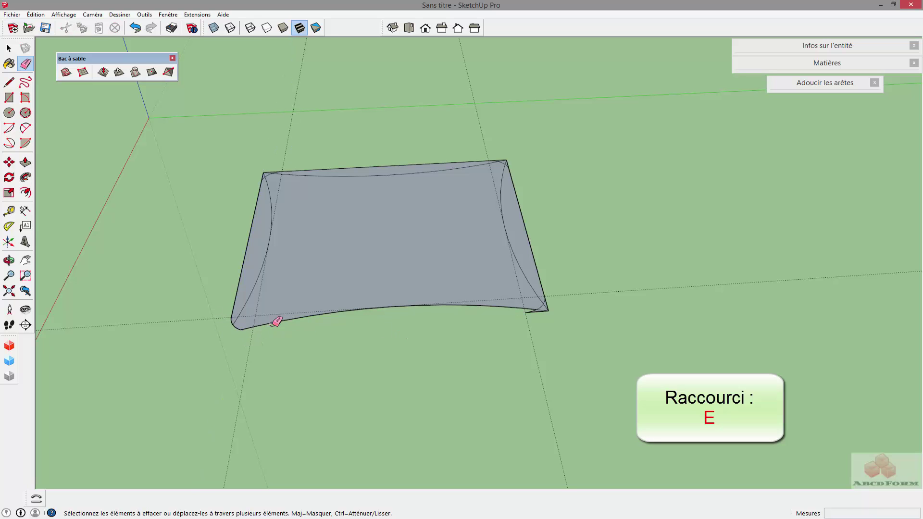
pyautogui.scroll(2, 555, 302)
pyautogui.scroll(2, 555, 302)
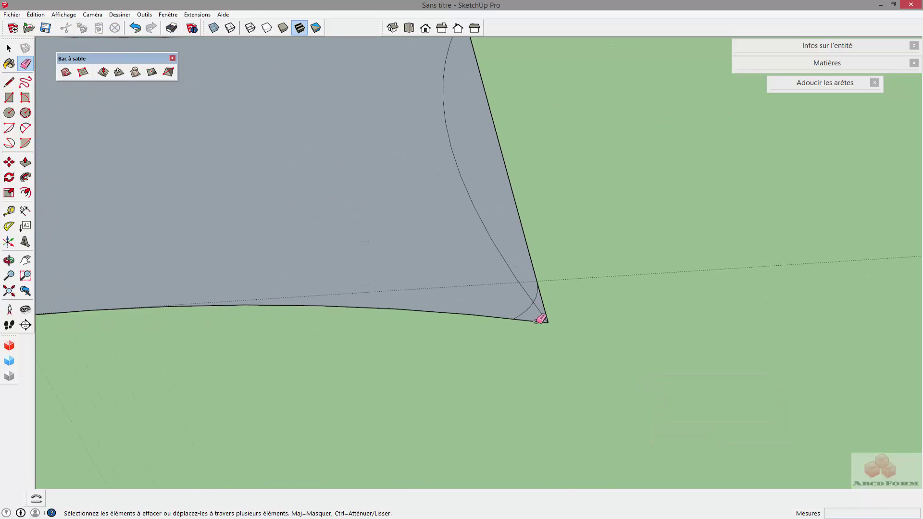
pyautogui.moveTo(540, 319)
pyautogui.mouseDown()
pyautogui.moveTo(552, 286)
pyautogui.moveTo(528, 257)
pyautogui.moveTo(546, 292)
pyautogui.mouseUp()
pyautogui.scroll(2, 500, 194)
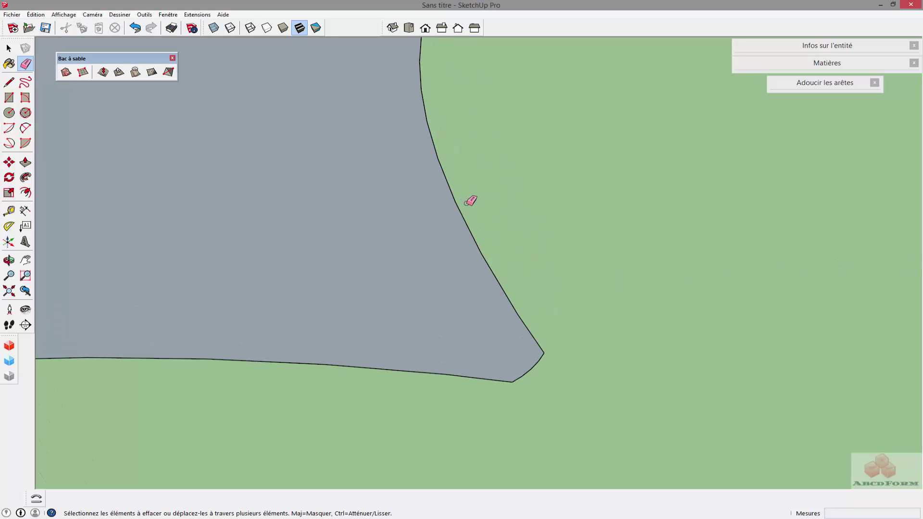
# - Erase the excess segments around the back-right corner and the straight back edge outside the curved outline
pyautogui.scroll(-6, 469, 200)
pyautogui.moveTo(470, 199); pyautogui.dragTo(492, 272, button='middle')
pyautogui.scroll(2, 495, 270)
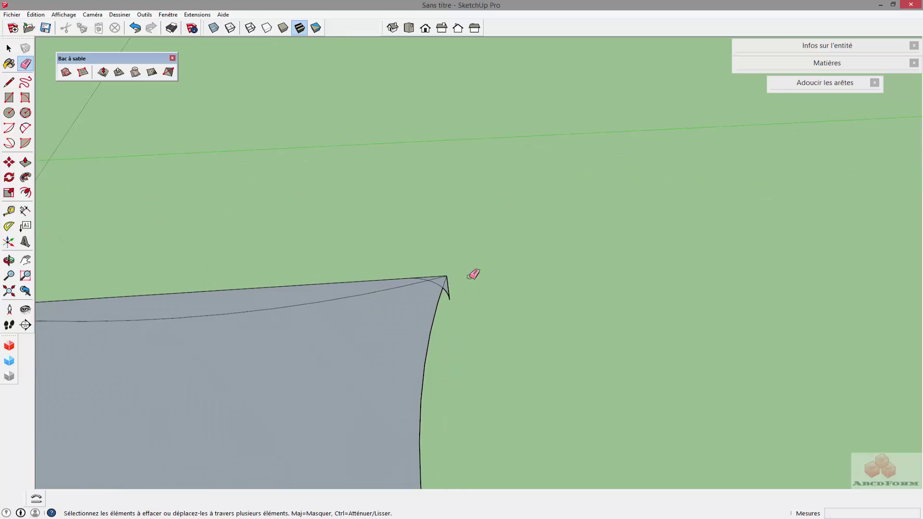
pyautogui.moveTo(473, 272)
pyautogui.mouseDown()
pyautogui.moveTo(433, 266)
pyautogui.moveTo(458, 279)
pyautogui.mouseUp()
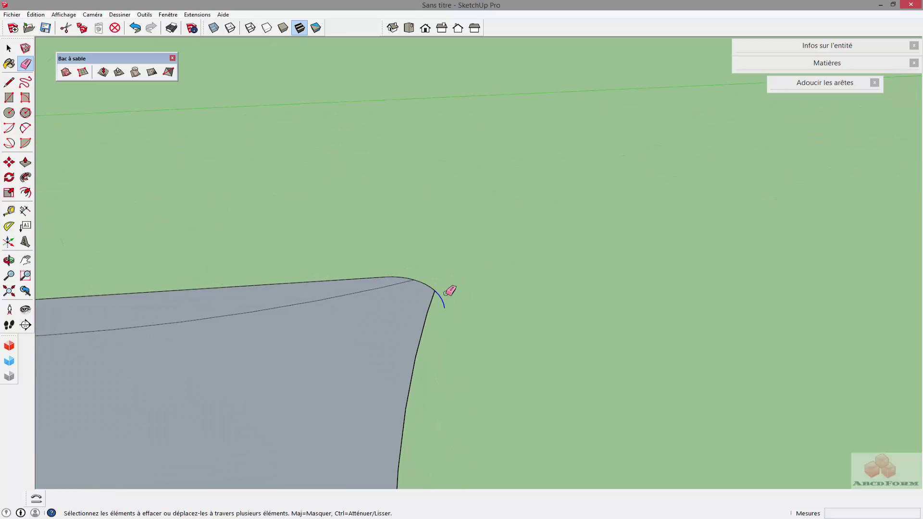
pyautogui.scroll(-3, 463, 303)
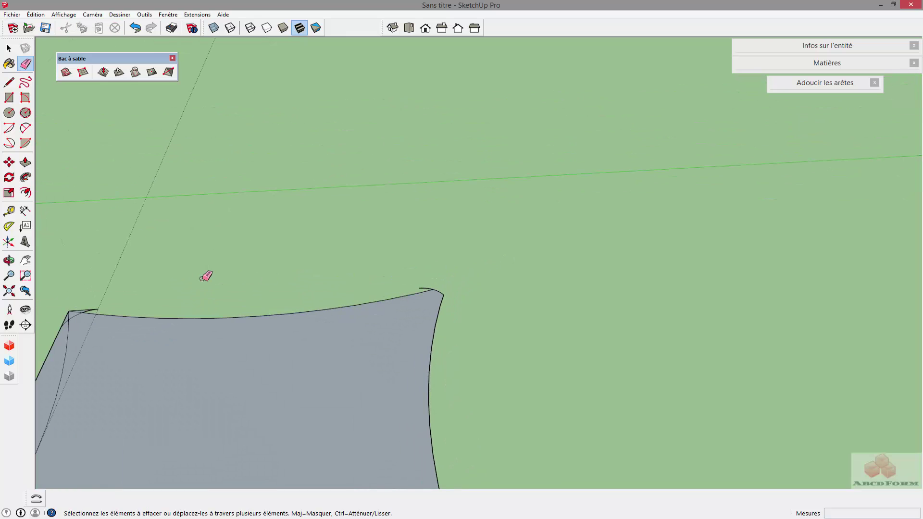
# - Erase the excess at the back-left corner, the leftover arc stubs at the other corners and the remaining guide
pyautogui.moveTo(206, 273)
pyautogui.mouseDown(button='middle')
pyautogui.moveTo(443, 268)
pyautogui.moveTo(536, 364)
pyautogui.moveTo(356, 295)
pyautogui.moveTo(264, 354)
pyautogui.moveTo(279, 288)
pyautogui.moveTo(208, 327)
pyautogui.mouseUp(button='middle')
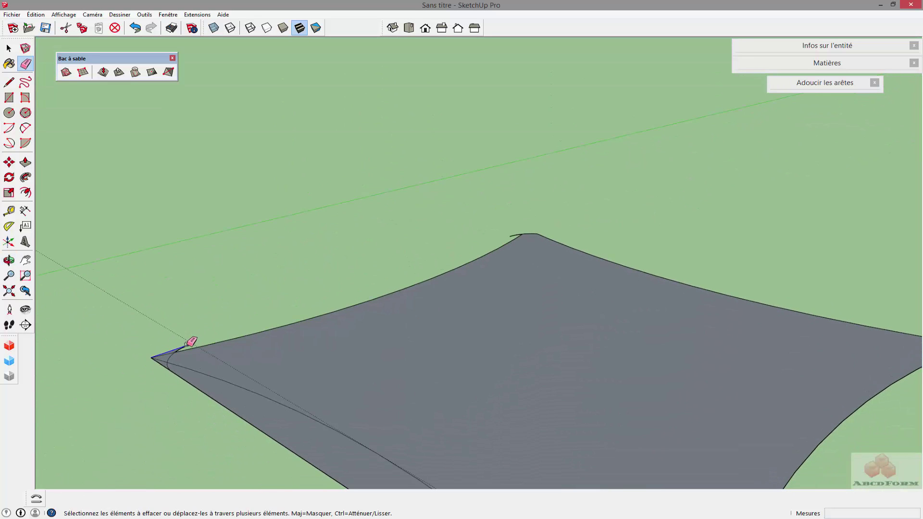
pyautogui.moveTo(188, 345)
pyautogui.mouseDown()
pyautogui.moveTo(157, 348)
pyautogui.moveTo(168, 360)
pyautogui.mouseUp()
pyautogui.click(176, 374)
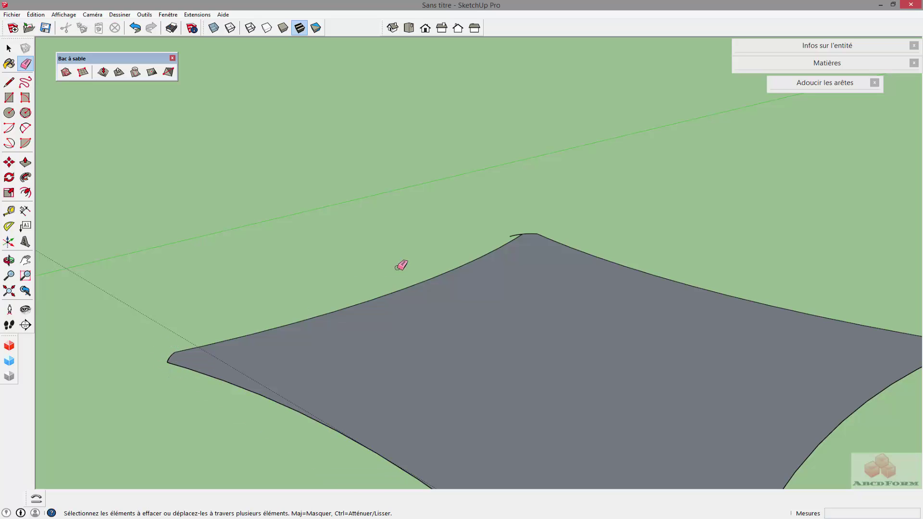
pyautogui.moveTo(544, 208)
pyautogui.mouseDown(button='middle')
pyautogui.moveTo(432, 231)
pyautogui.moveTo(326, 381)
pyautogui.mouseUp(button='middle')
pyautogui.scroll(-5, 433, 231)
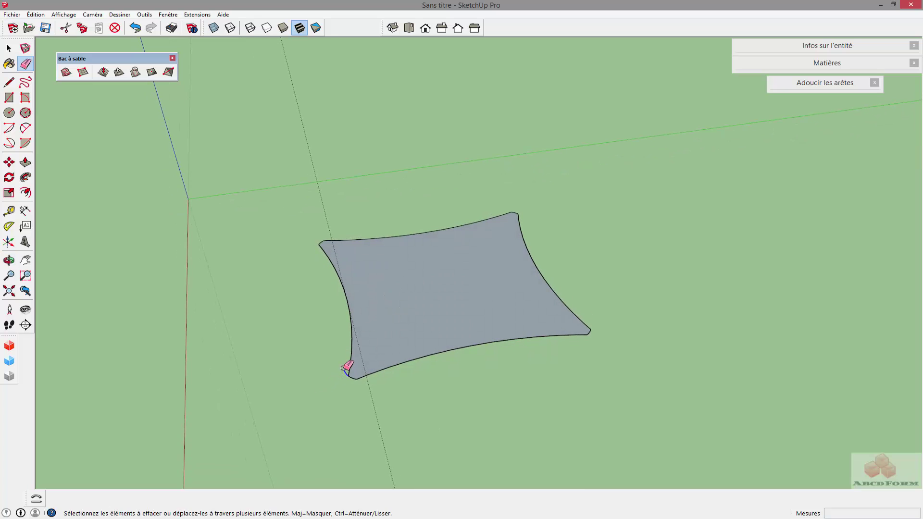
pyautogui.moveTo(592, 288); pyautogui.dragTo(600, 280, button='middle')
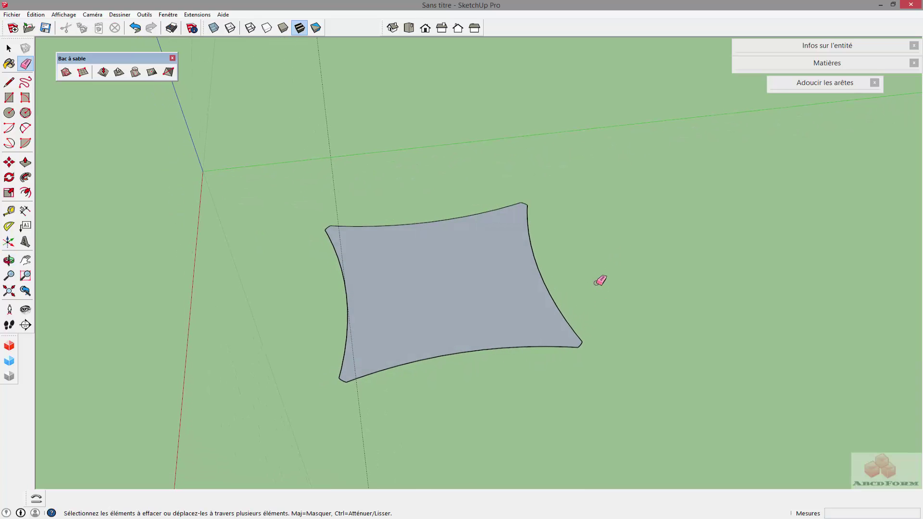
pyautogui.moveTo(362, 403); pyautogui.dragTo(373, 403)
# - Draw a two-point arc diagonally between the front-left and back-right rounded corners, bulging 25 upward along the blue axis
pyautogui.press('a')
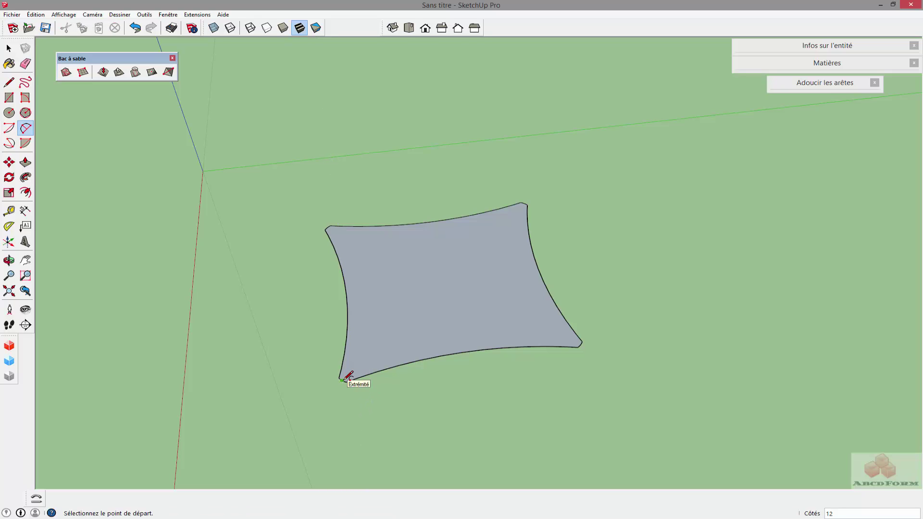
pyautogui.click(342, 380)
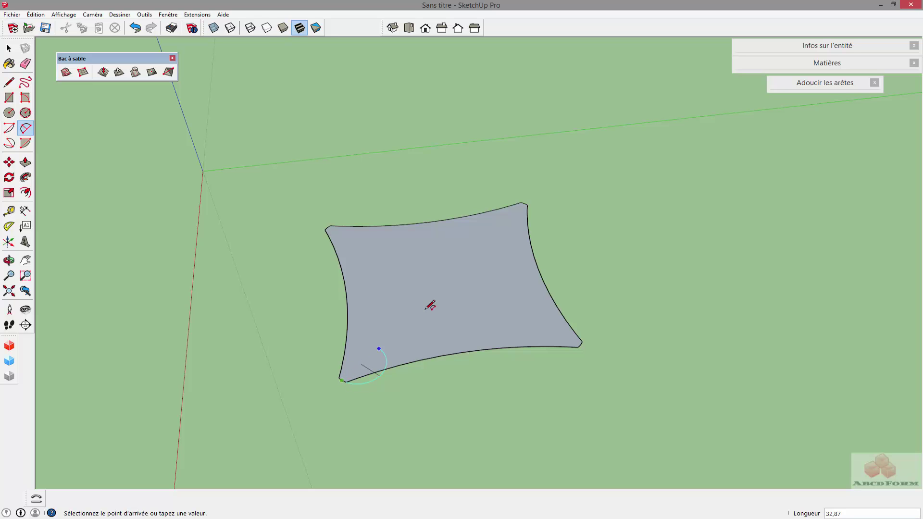
pyautogui.scroll(3, 525, 199)
pyautogui.click(525, 205)
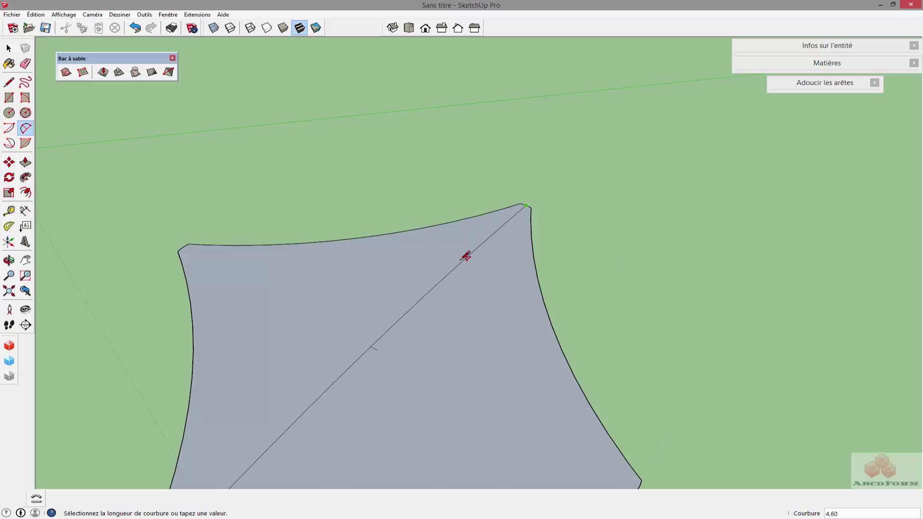
pyautogui.moveTo(381, 299); pyautogui.dragTo(336, 202, button='middle')
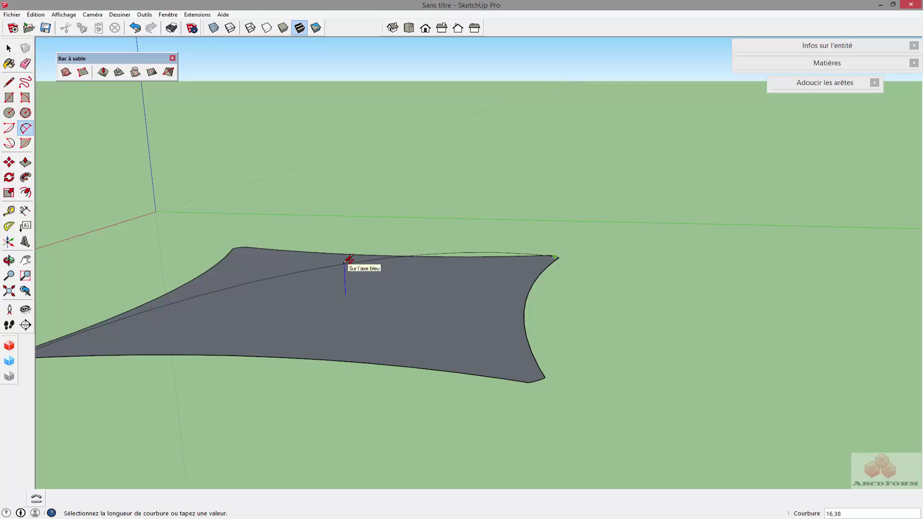
pyautogui.press('Return')
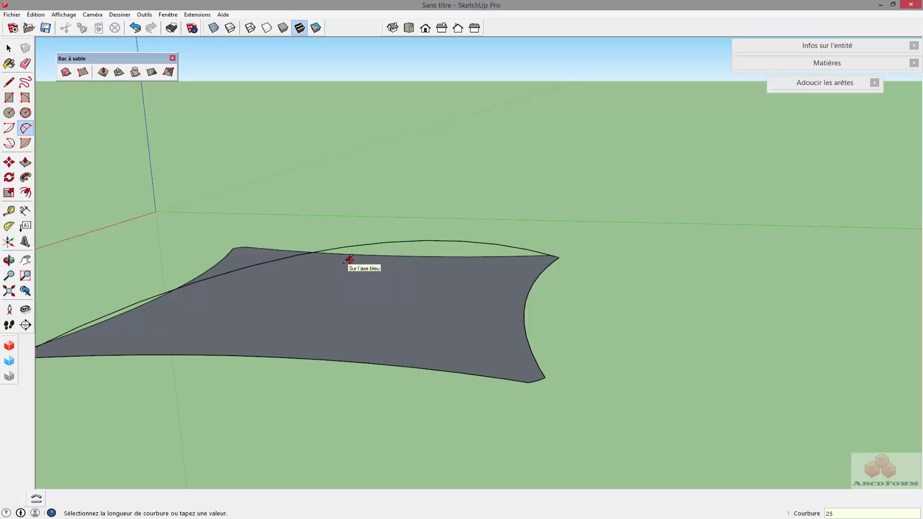
# - Draw a second diagonal arc between the other two rounded corners, bulging upward to the top of the first arc
pyautogui.moveTo(251, 232); pyautogui.dragTo(750, 363, button='middle')
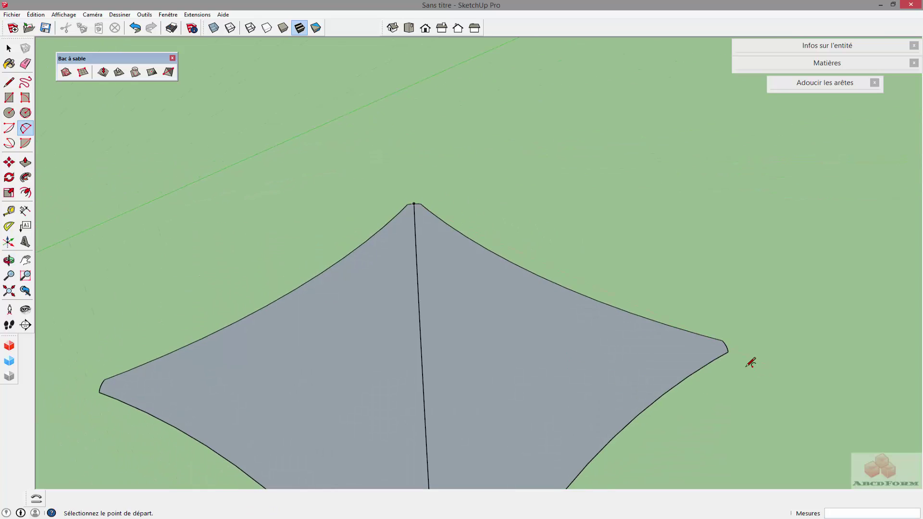
pyautogui.click(725, 346)
pyautogui.click(100, 386)
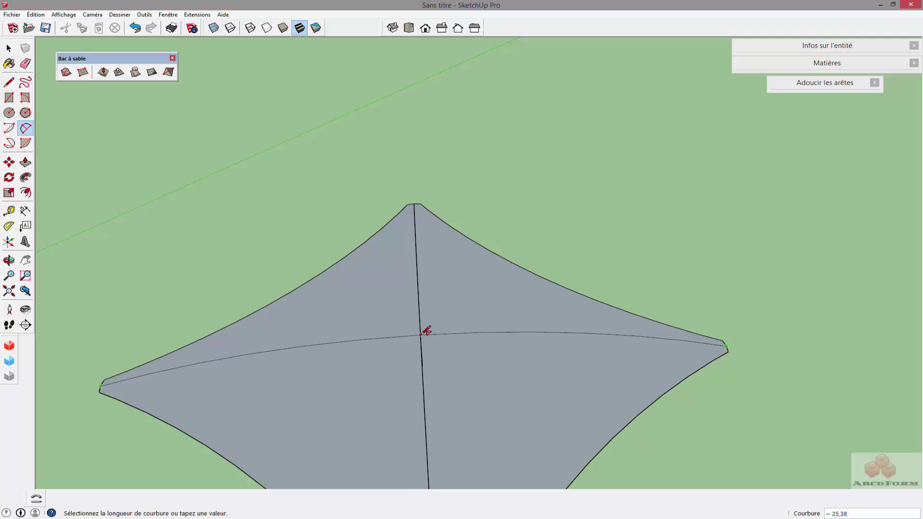
pyautogui.click(423, 325)
# - Draw an arc from the middle of the front side to the middle of the back side, rising 25 through the diagonals' crossing point
pyautogui.moveTo(422, 322); pyautogui.dragTo(321, 275, button='middle')
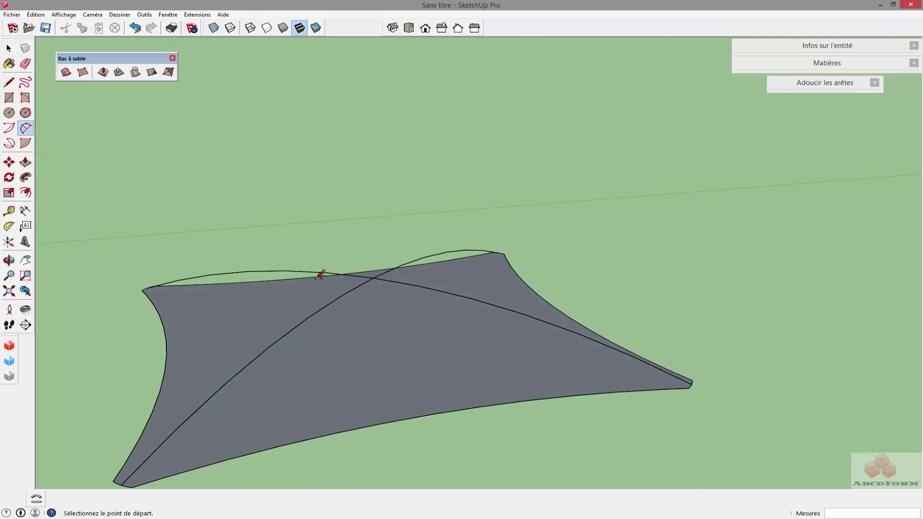
pyautogui.click(433, 414)
pyautogui.moveTo(371, 268); pyautogui.dragTo(372, 271, button='middle')
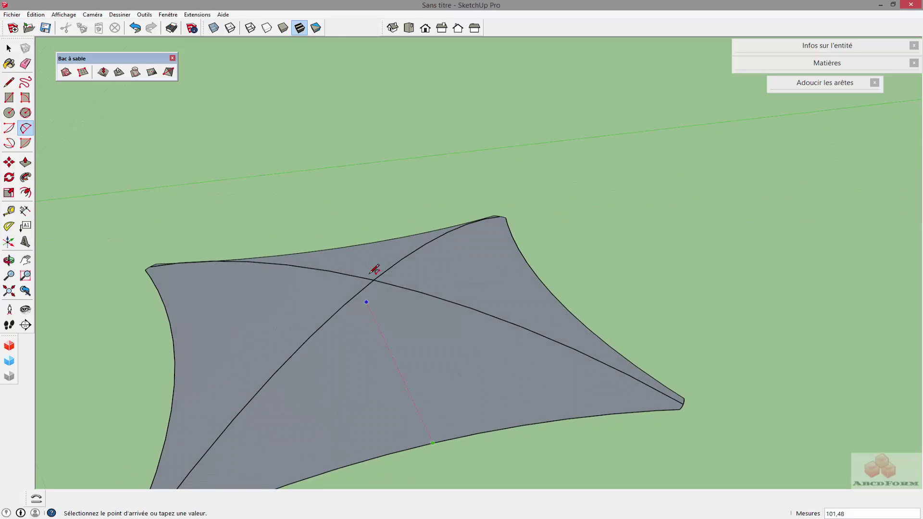
pyautogui.click(341, 247)
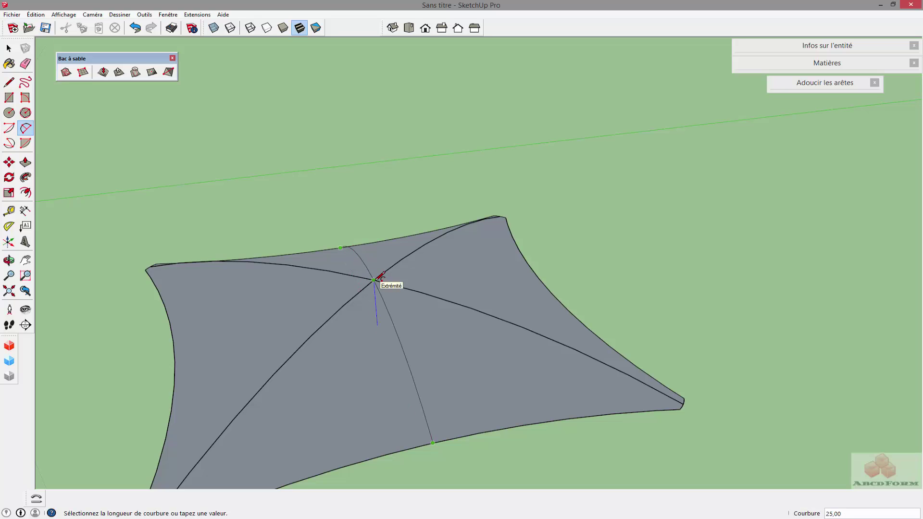
pyautogui.click(381, 282)
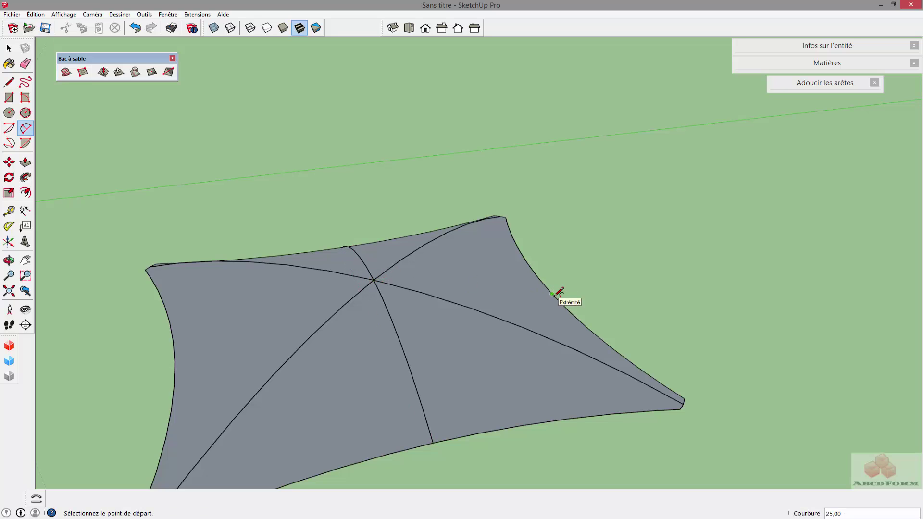
# - Draw an arc between the middles of the right and left sides, rising to the point where the other arcs cross
pyautogui.click(551, 293)
pyautogui.click(174, 361)
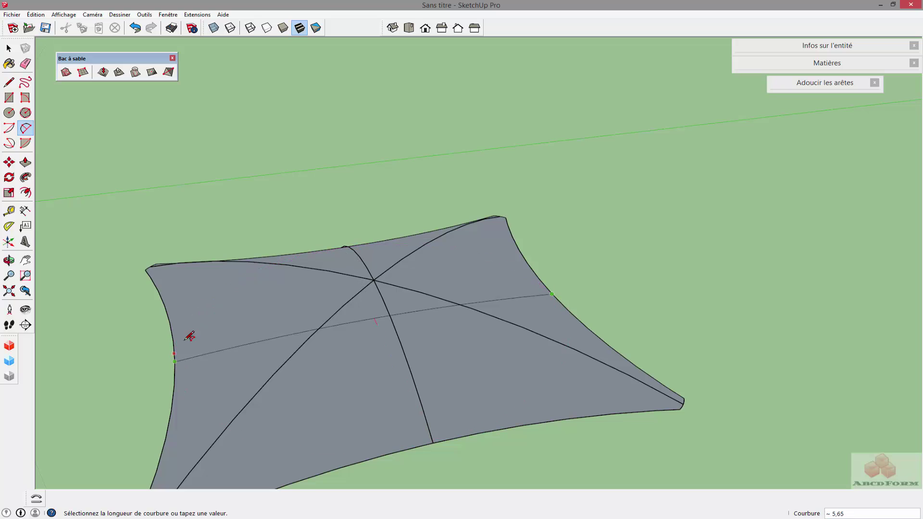
pyautogui.click(377, 277)
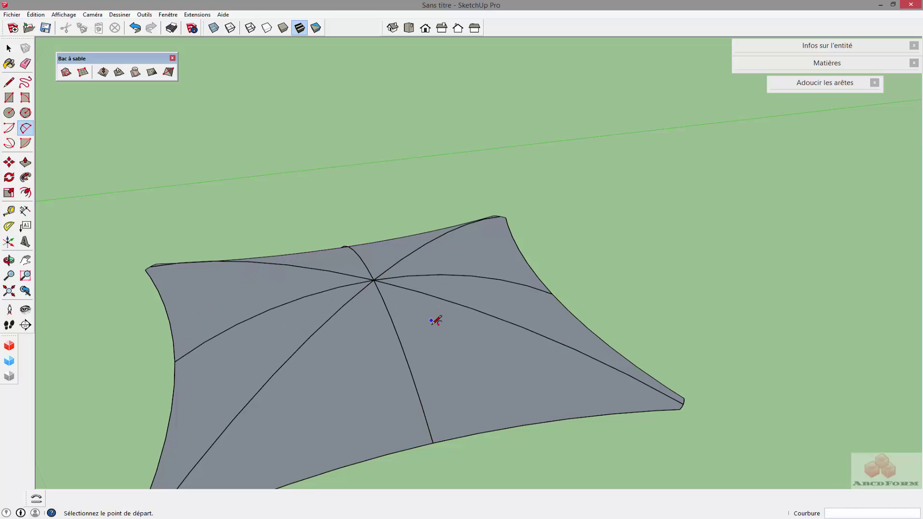
pyautogui.scroll(-3, 434, 320)
pyautogui.click(588, 271)
pyautogui.press('Escape')
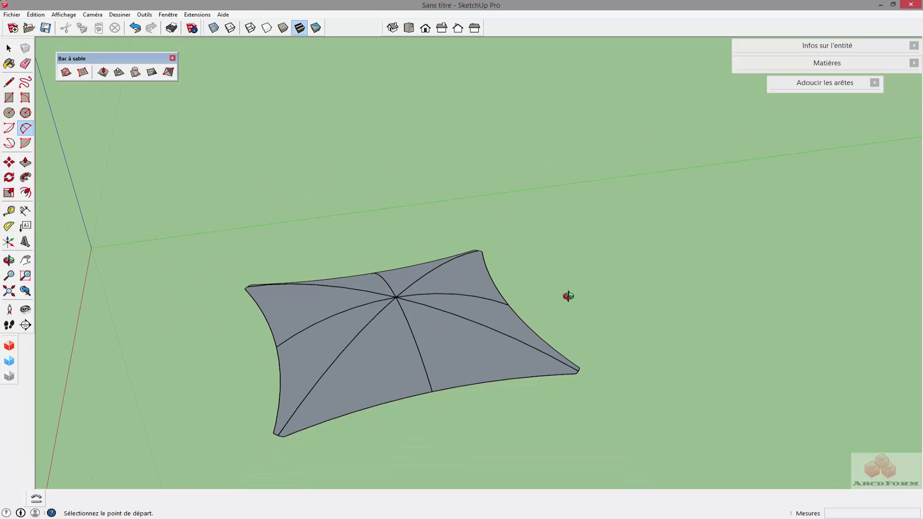
# - Select the flat face with its bounding edges and all raised arcs, and generate a Sandbox surface from these contours
pyautogui.moveTo(566, 295); pyautogui.dragTo(297, 255, button='middle')
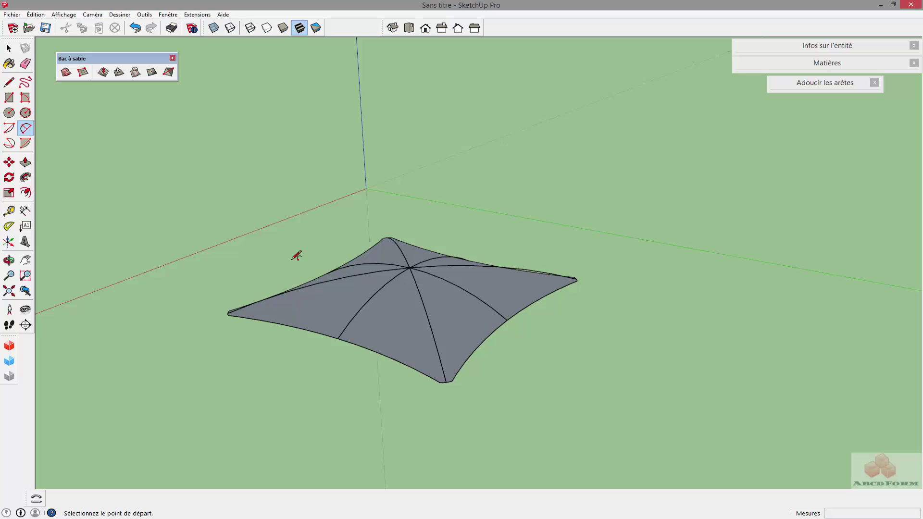
pyautogui.press('space')
pyautogui.doubleClick(406, 337)
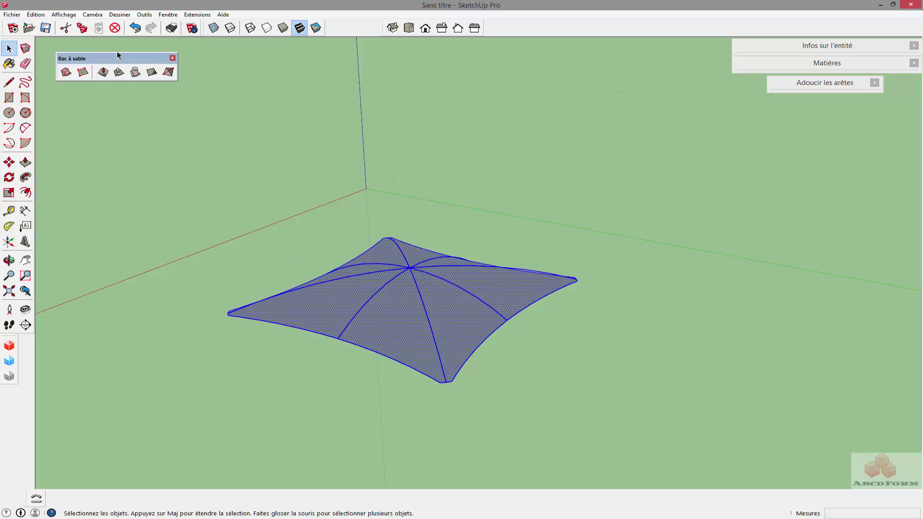
pyautogui.click(67, 75)
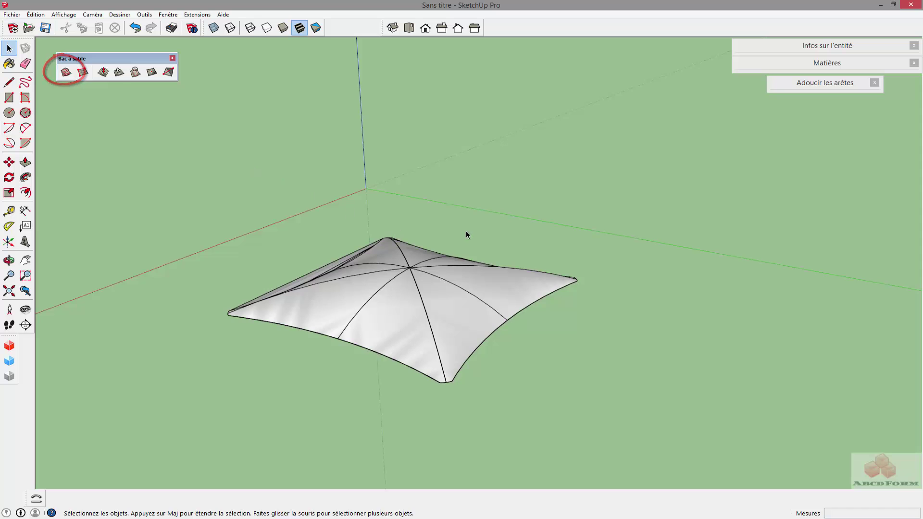
# - Copy the generated surface group about 257 along the green axis, clear of its contour arcs
pyautogui.moveTo(346, 293); pyautogui.dragTo(344, 318, button='middle')
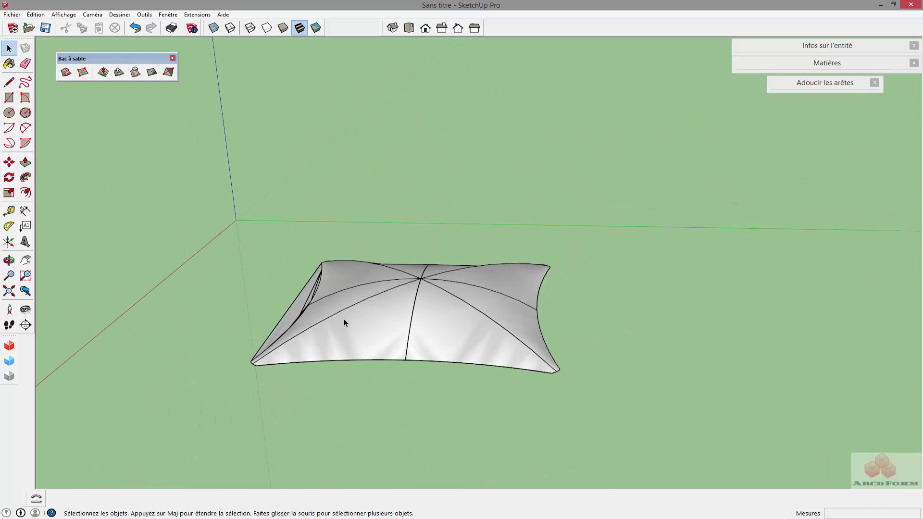
pyautogui.click(408, 300)
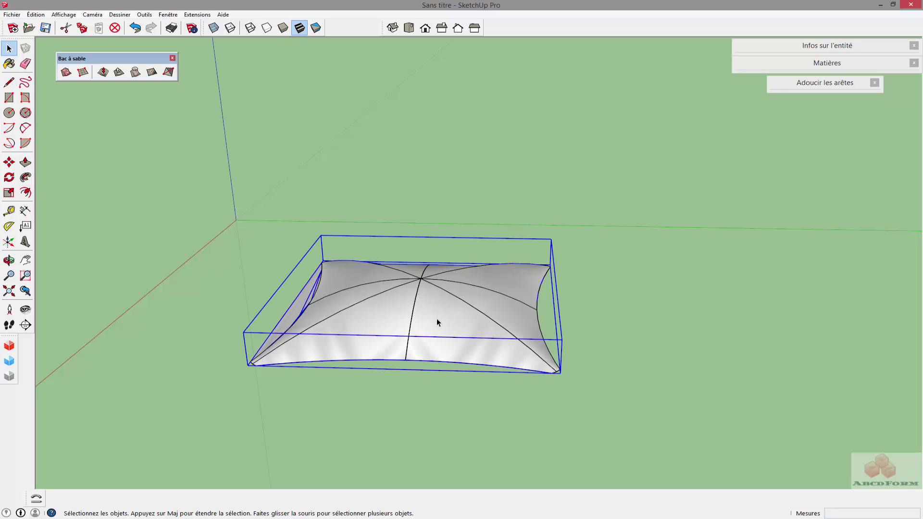
pyautogui.press('m')
pyautogui.press('ctrl')
pyautogui.click(451, 319)
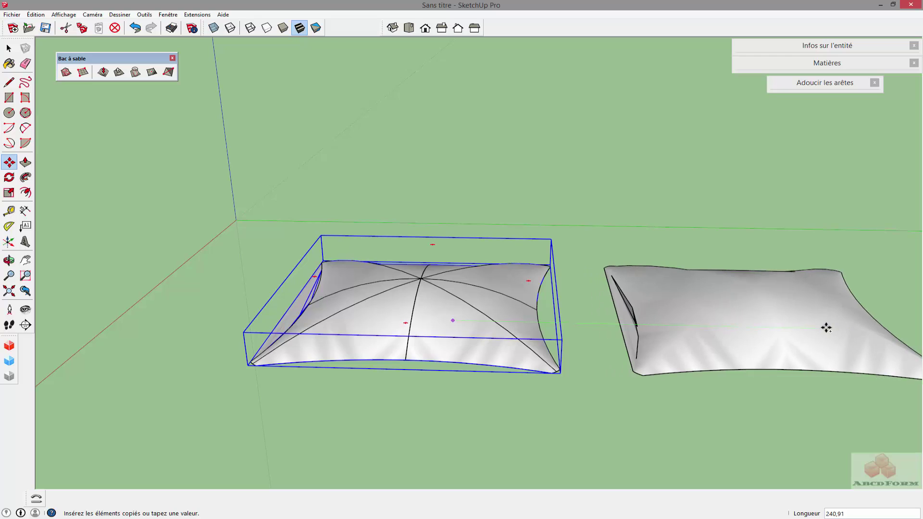
pyautogui.click(845, 324)
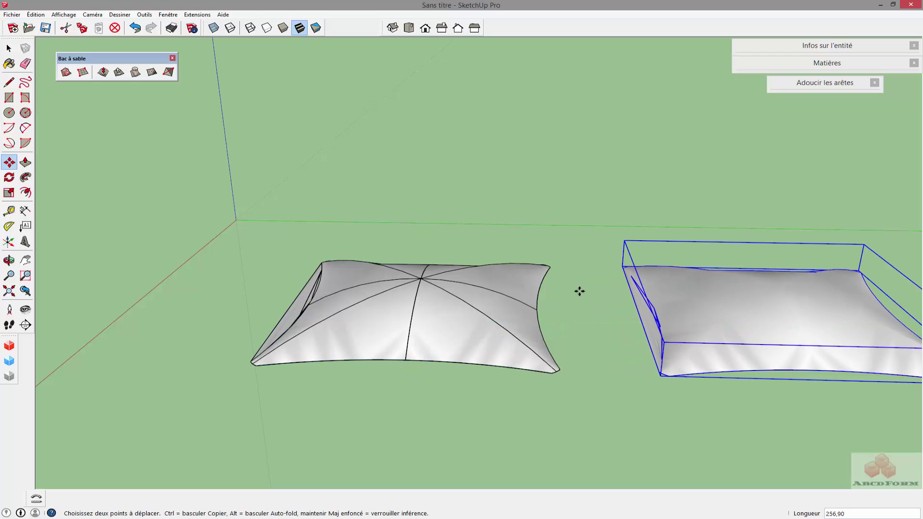
# - Delete the original surface group lying over the contour arcs
pyautogui.press('space')
pyautogui.click(451, 338)
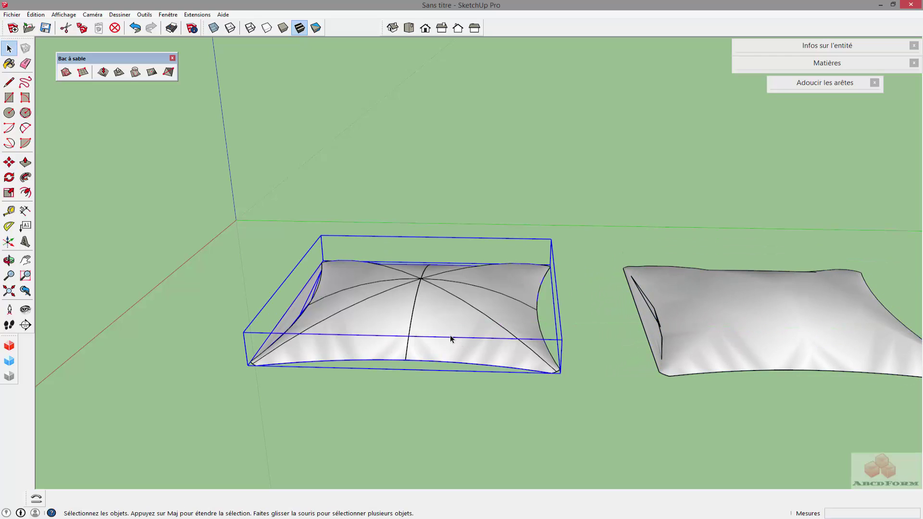
pyautogui.moveTo(486, 323); pyautogui.dragTo(510, 222, button='middle')
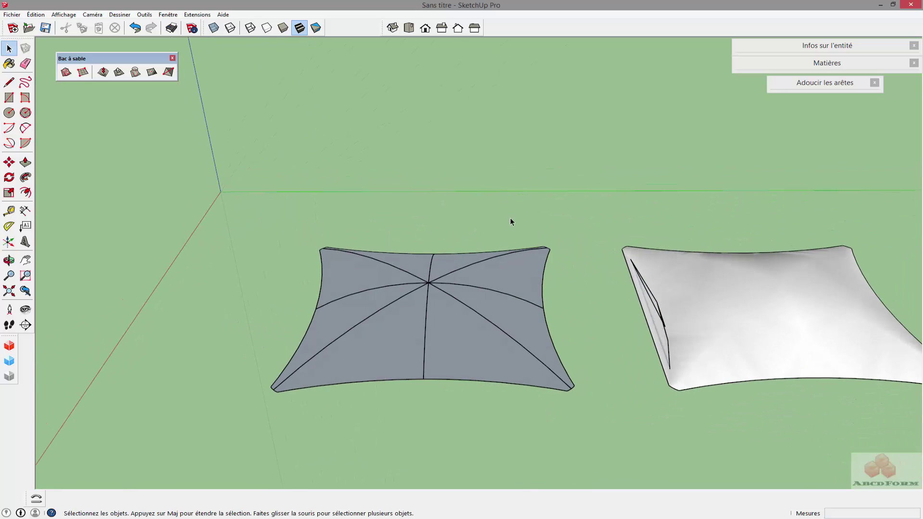
# - Turn on the display of hidden geometry and explode the copied surface group
pyautogui.click(64, 14)
pyautogui.click(74, 48)
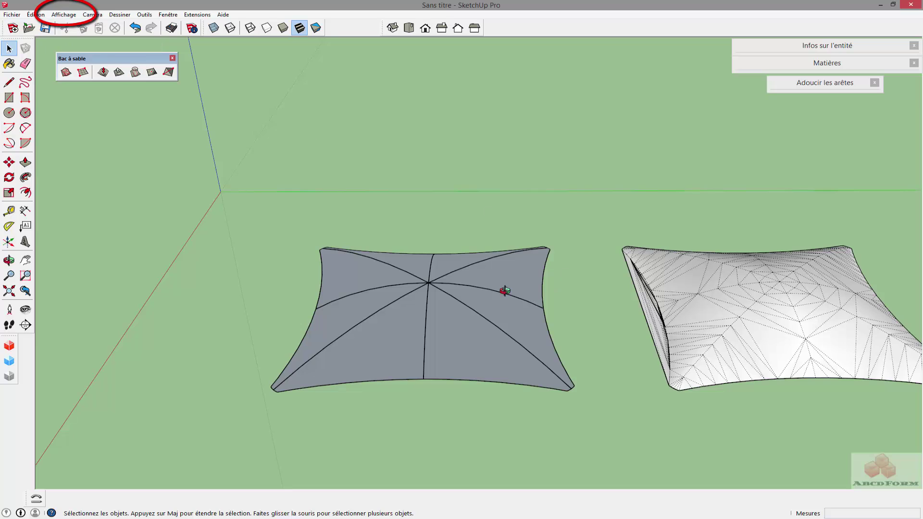
pyautogui.moveTo(500, 290); pyautogui.dragTo(802, 196, button='middle')
pyautogui.press('space')
pyautogui.tripleClick(259, 285)
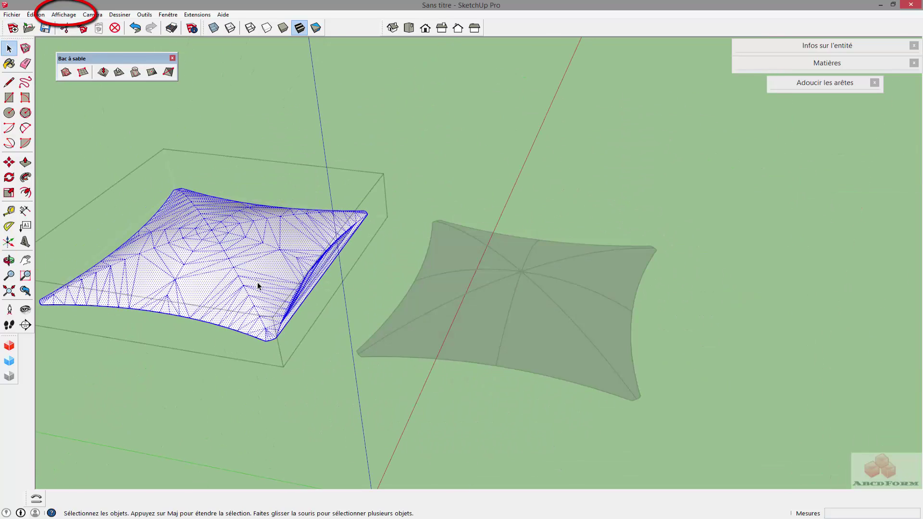
pyautogui.rightClick(259, 264)
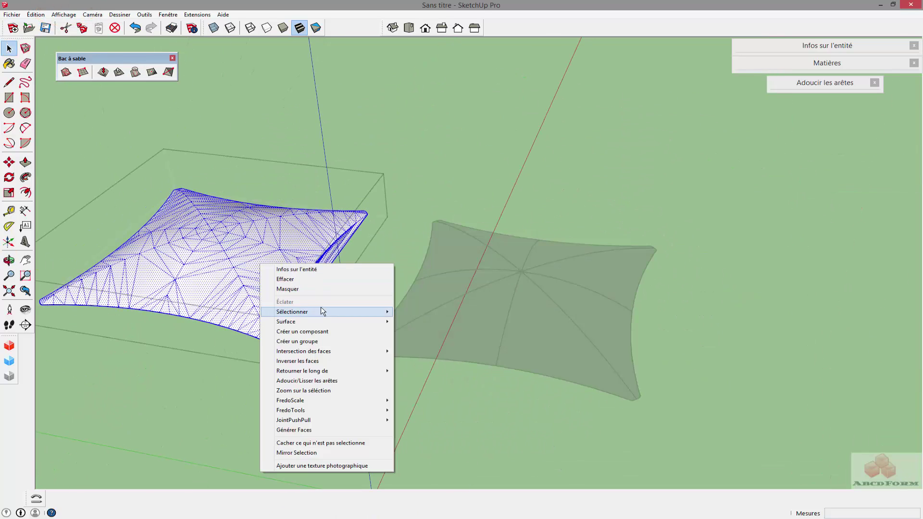
pyautogui.click(261, 257)
pyautogui.press('Escape')
pyautogui.click(333, 254)
pyautogui.rightClick(271, 266)
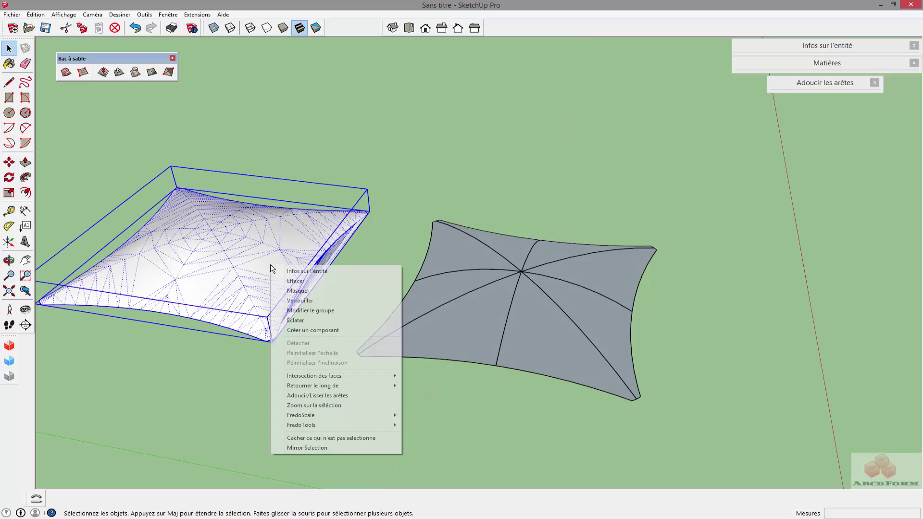
pyautogui.click(308, 320)
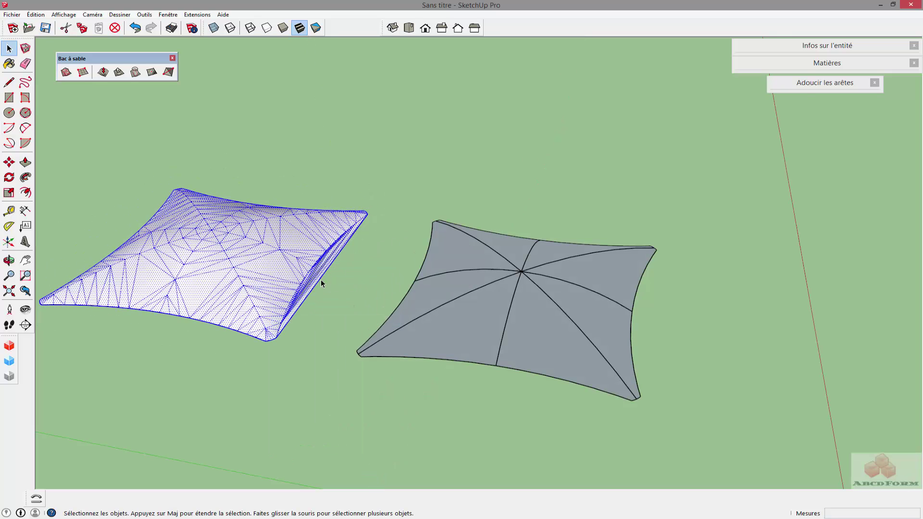
# - Erase the straight outer edge and the surplus facets that fill the inward curve on the surface's side facing the flat outline
pyautogui.scroll(3, 321, 283)
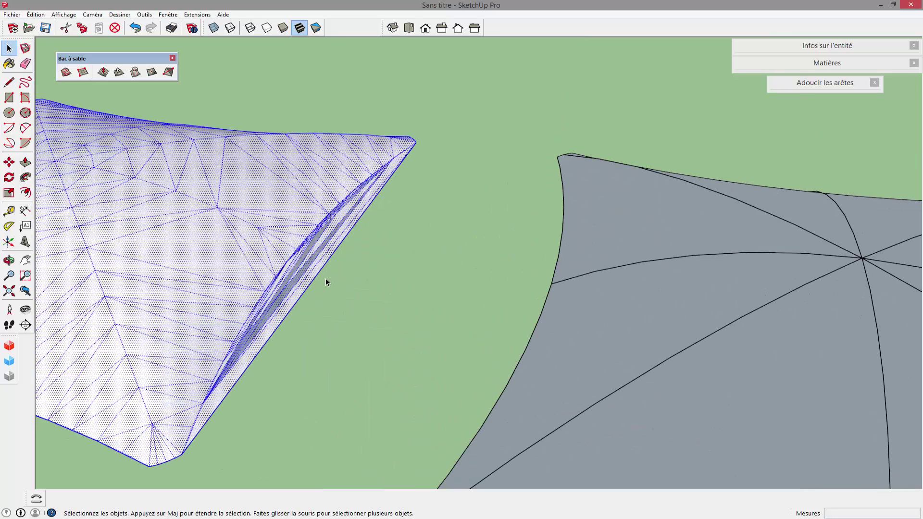
pyautogui.click(26, 63)
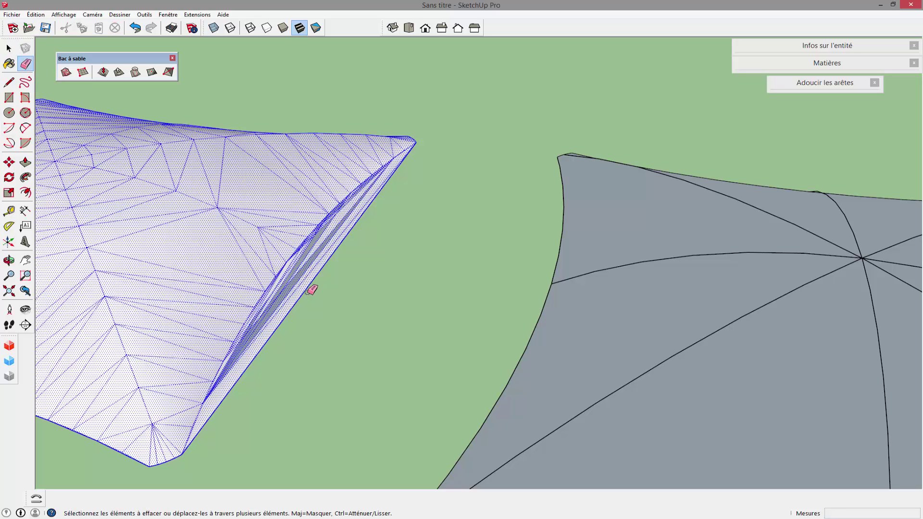
pyautogui.moveTo(312, 288); pyautogui.dragTo(288, 275)
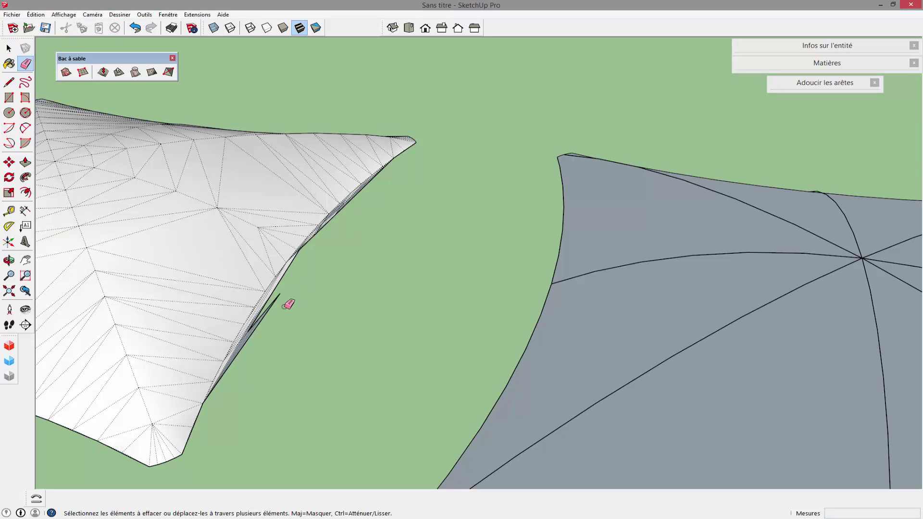
pyautogui.moveTo(277, 311); pyautogui.dragTo(288, 298)
pyautogui.scroll(4, 258, 347)
pyautogui.moveTo(229, 360)
pyautogui.mouseDown()
pyautogui.moveTo(221, 347)
pyautogui.moveTo(241, 314)
pyautogui.moveTo(311, 242)
pyautogui.mouseUp()
pyautogui.moveTo(351, 173); pyautogui.dragTo(346, 169)
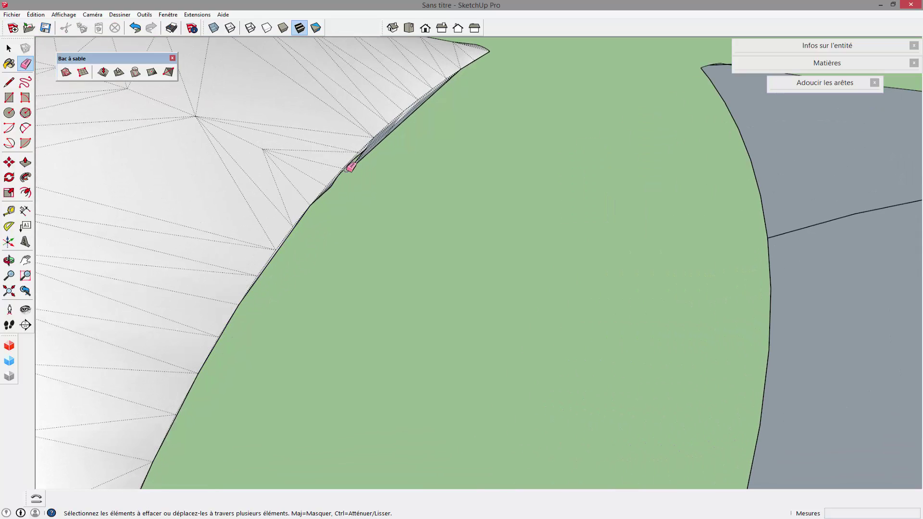
pyautogui.moveTo(395, 137); pyautogui.dragTo(402, 124)
# - Erase the remaining sliver facets along the far half of that curved side, up to the rounded corner
pyautogui.scroll(3, 354, 153)
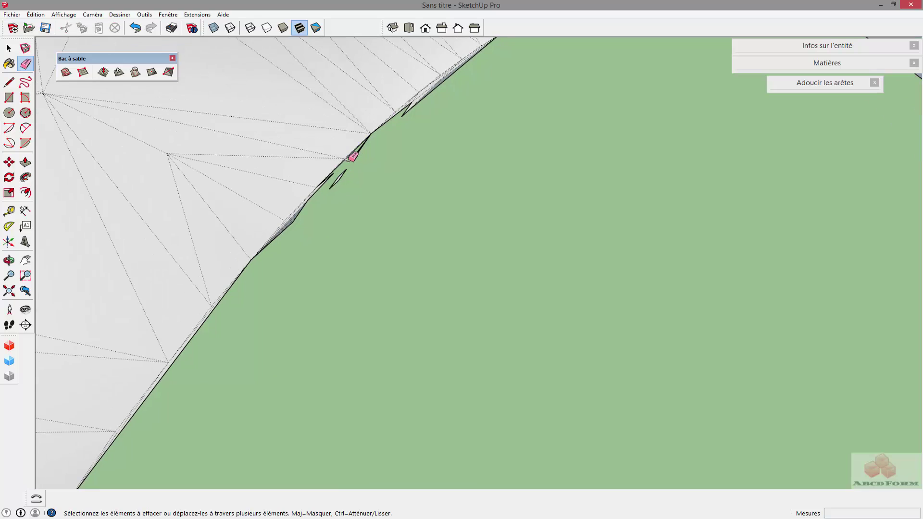
pyautogui.moveTo(302, 222)
pyautogui.mouseDown()
pyautogui.moveTo(294, 216)
pyautogui.moveTo(358, 162)
pyautogui.moveTo(362, 143)
pyautogui.moveTo(426, 109)
pyautogui.moveTo(418, 93)
pyautogui.moveTo(448, 88)
pyautogui.mouseUp()
pyautogui.scroll(-3, 447, 90)
pyautogui.keyDown('shift'); pyautogui.moveTo(418, 143); pyautogui.dragTo(364, 347, button='middle'); pyautogui.keyUp('shift')
pyautogui.moveTo(413, 243); pyautogui.dragTo(416, 249)
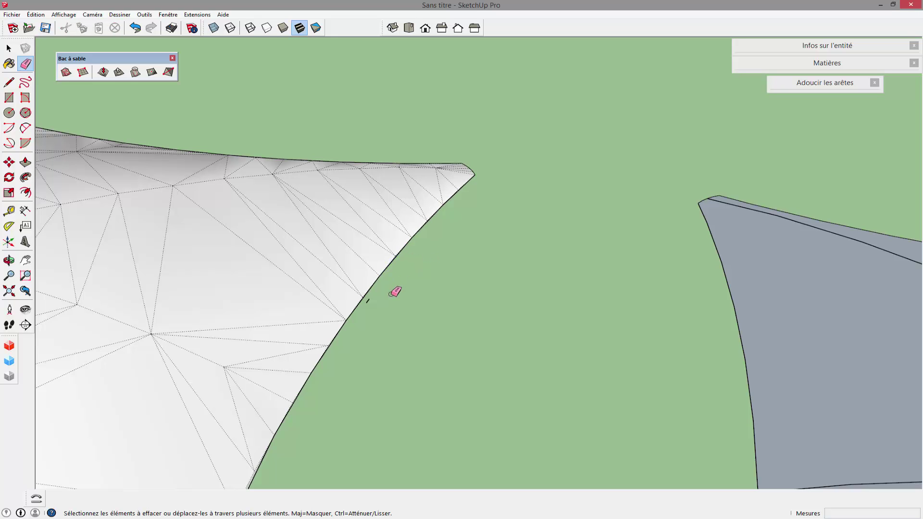
# - Check the trimmed side closely and erase the last stray edges beside its curve
pyautogui.scroll(-5, 374, 300)
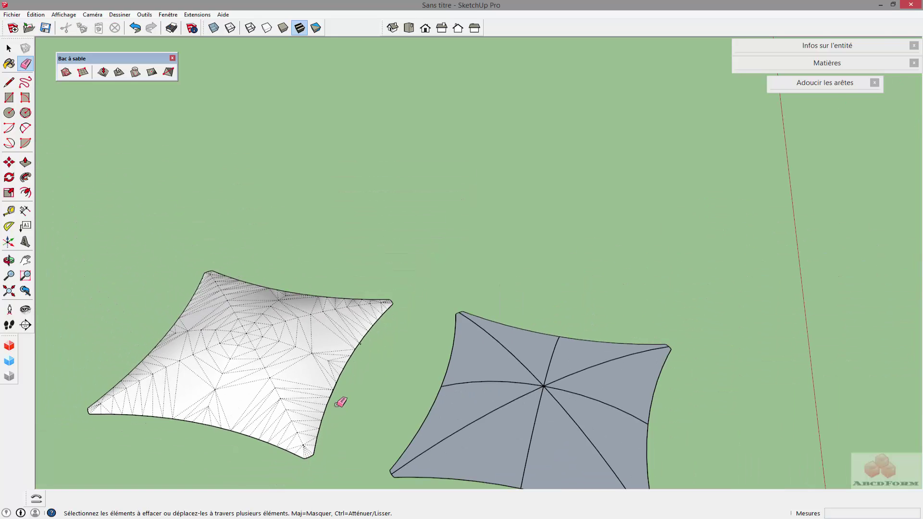
pyautogui.moveTo(342, 412); pyautogui.dragTo(381, 267, button='middle')
pyautogui.scroll(4, 380, 278)
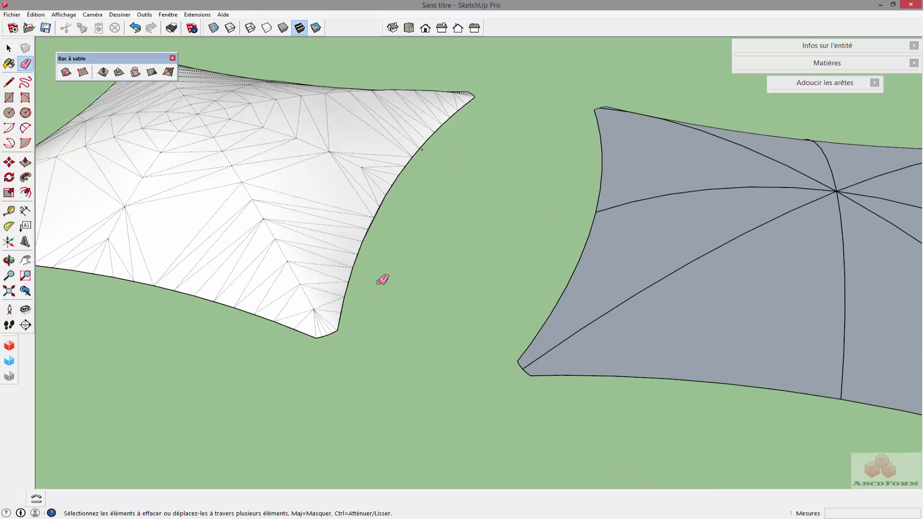
pyautogui.scroll(6, 378, 212)
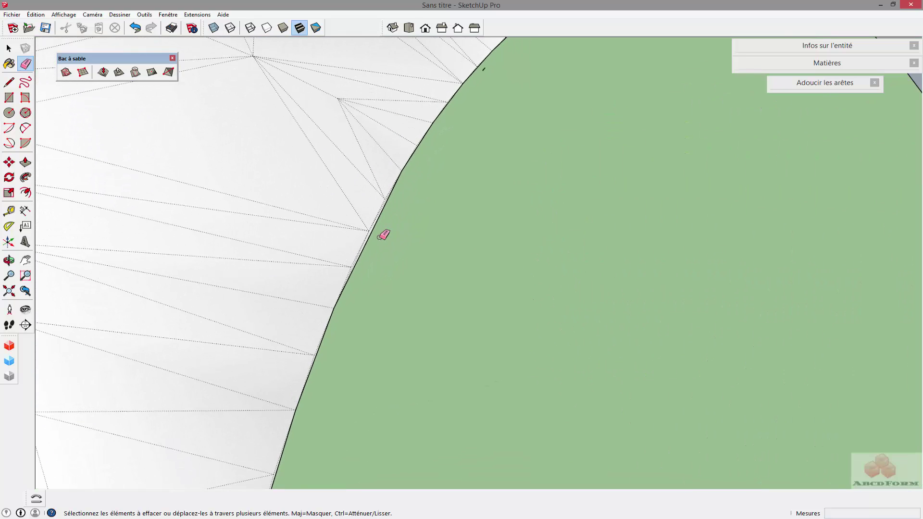
pyautogui.click(370, 232)
pyautogui.scroll(-2, 417, 236)
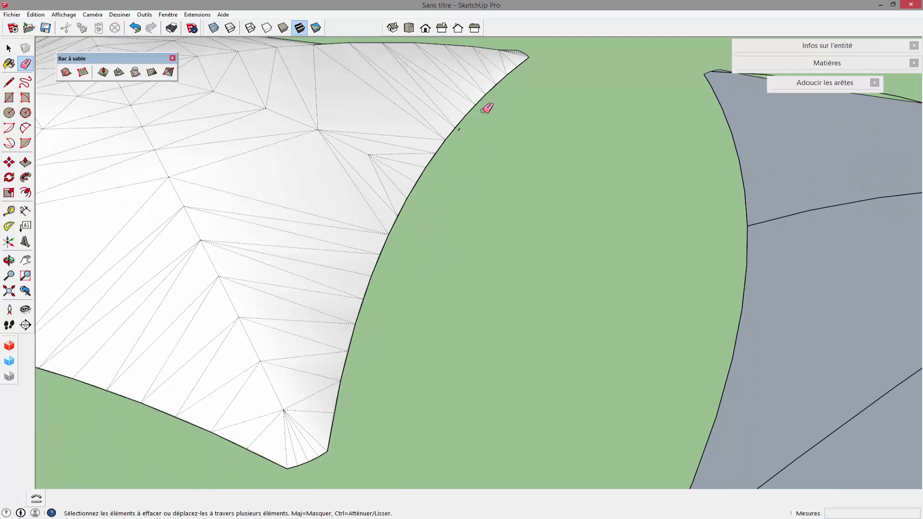
pyautogui.click(460, 129)
# - Select the whole cleaned surface and copy it 199.63 along the green axis, away from the flat outline
pyautogui.press('space')
pyautogui.tripleClick(304, 197)
pyautogui.scroll(-2, 284, 236)
pyautogui.moveTo(284, 236); pyautogui.dragTo(681, 220, button='middle')
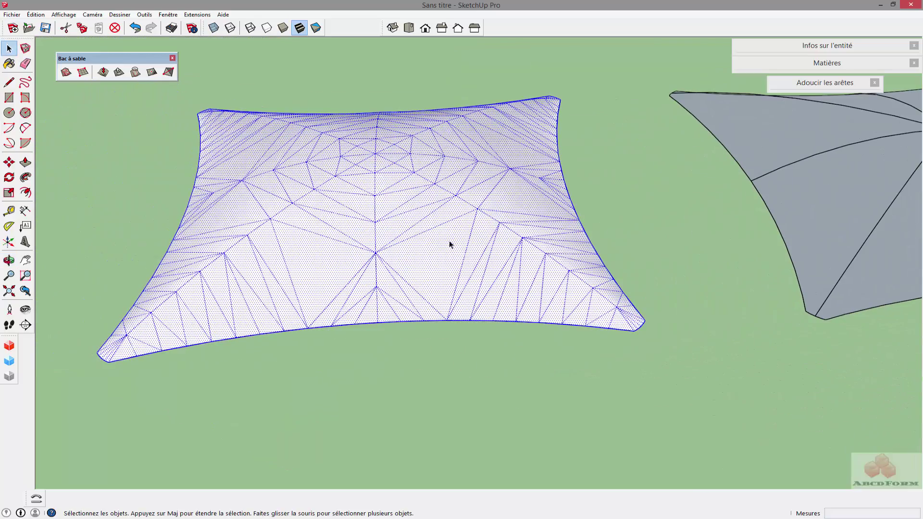
pyautogui.press('m')
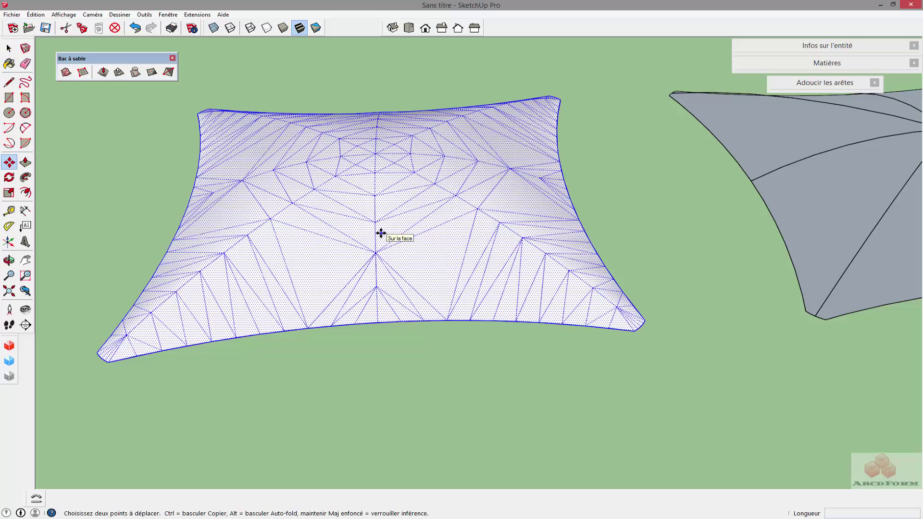
pyautogui.click(381, 232)
pyautogui.press('ctrl')
pyautogui.moveTo(235, 223); pyautogui.dragTo(616, 202, button='middle')
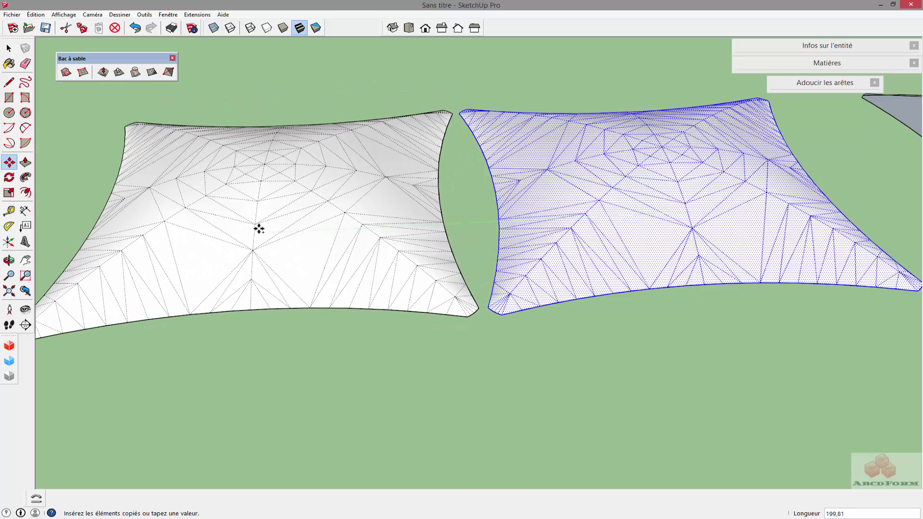
pyautogui.click(258, 228)
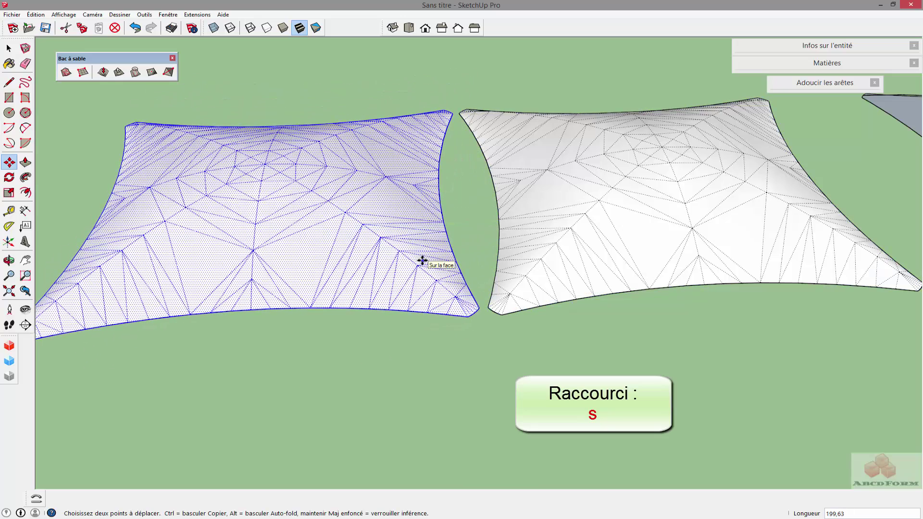
# - Flip the copied surface upside down by scaling it vertically through its base
pyautogui.press('s')
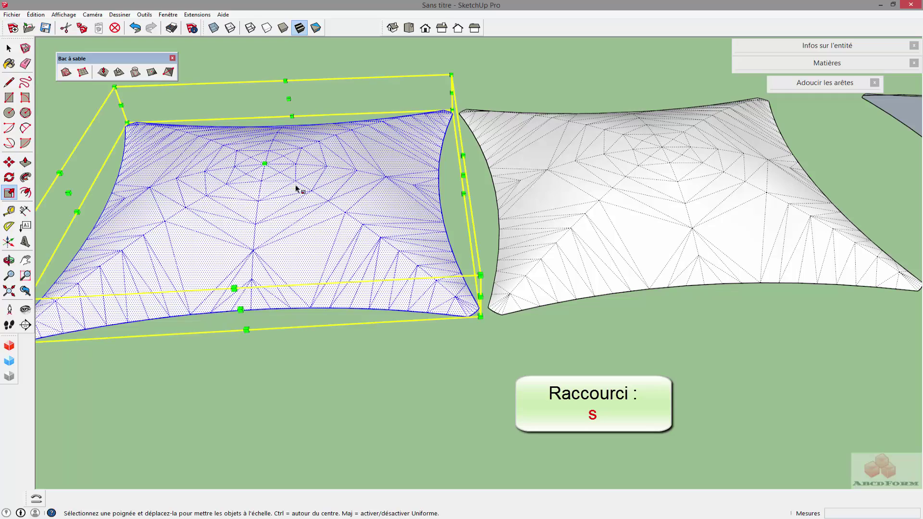
pyautogui.moveTo(263, 163); pyautogui.dragTo(409, 273)
pyautogui.moveTo(457, 330); pyautogui.dragTo(231, 243, button='middle')
pyautogui.press('space')
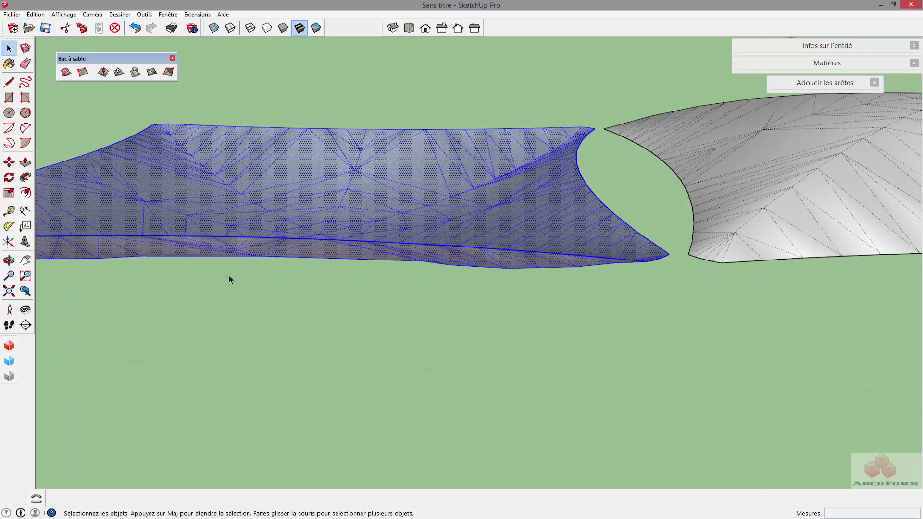
# - Move the flipped surface 199.63 along the green axis so its border meets the upright surface's border from below
pyautogui.press('m')
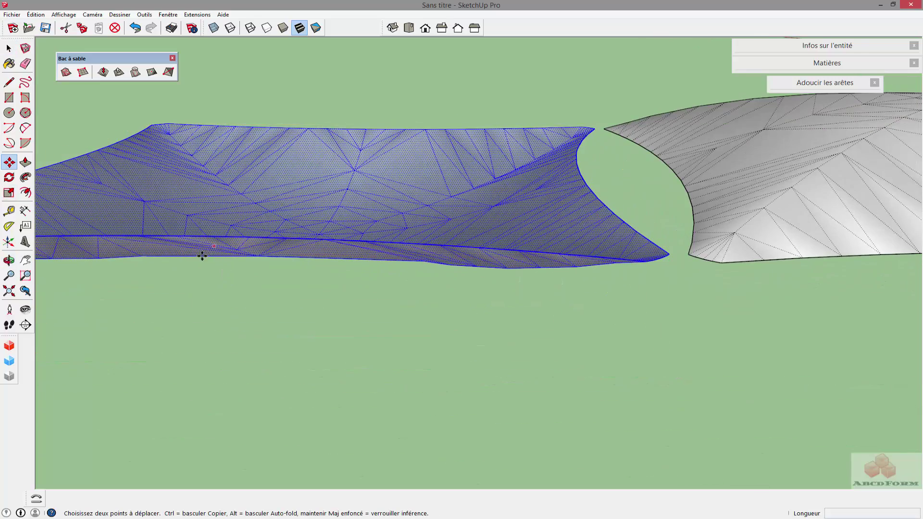
pyautogui.moveTo(202, 256); pyautogui.dragTo(90, 382, button='middle')
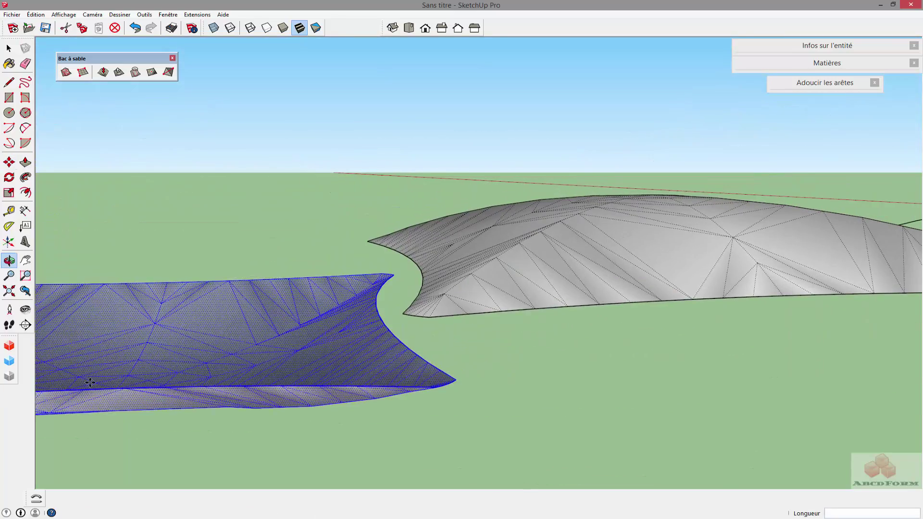
pyautogui.click(89, 382)
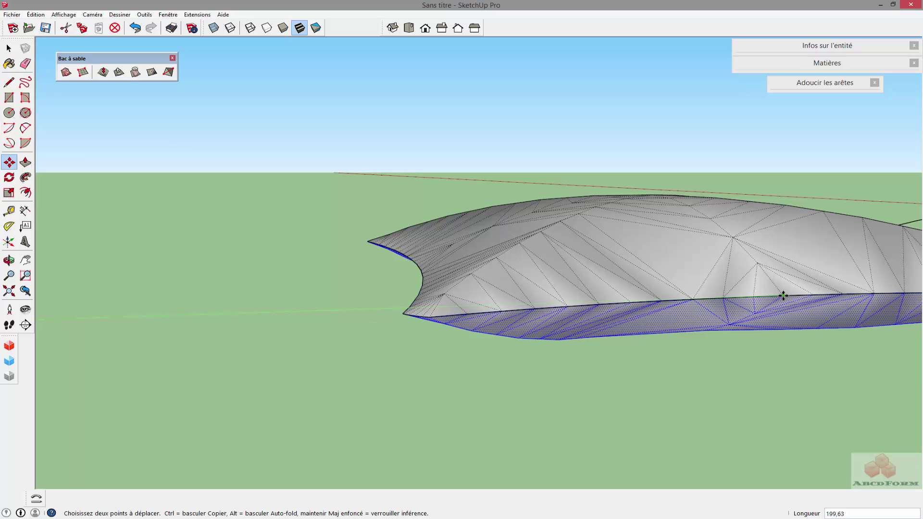
pyautogui.click(783, 295)
pyautogui.press('space')
pyautogui.moveTo(604, 388); pyautogui.dragTo(418, 364, button='middle')
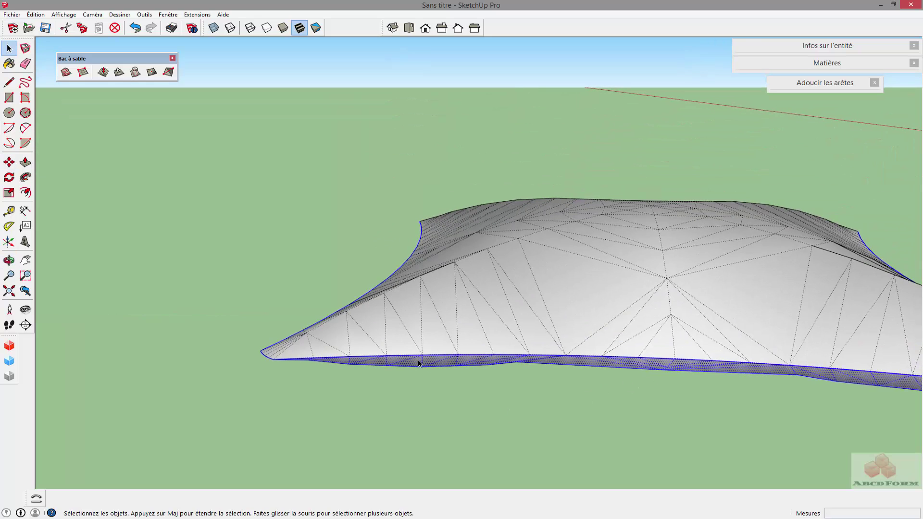
# - Turn off the display of hidden geometry
pyautogui.click(68, 14)
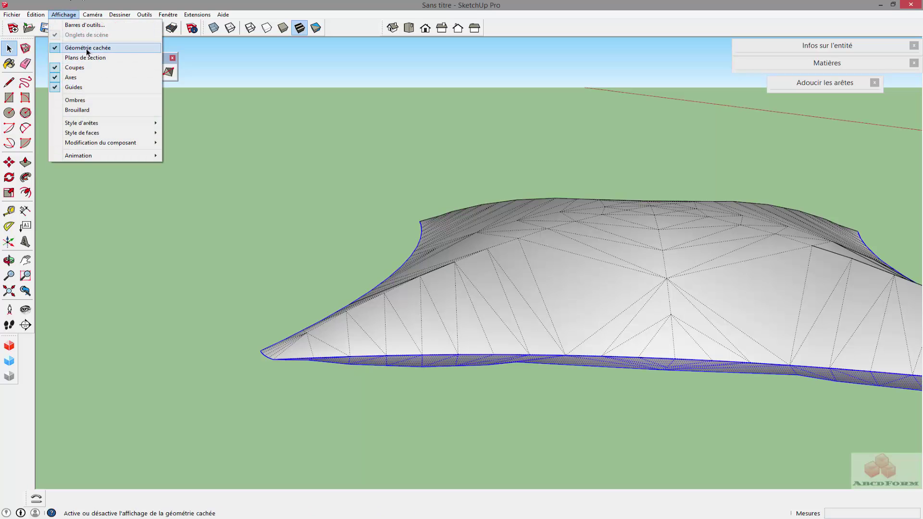
pyautogui.click(87, 49)
pyautogui.moveTo(308, 201); pyautogui.dragTo(789, 105, button='middle')
# - Paint the cushion's top and underside with the deep pink colour 0003_RoseProfond from the Couleurs-Noms collection
pyautogui.click(792, 65)
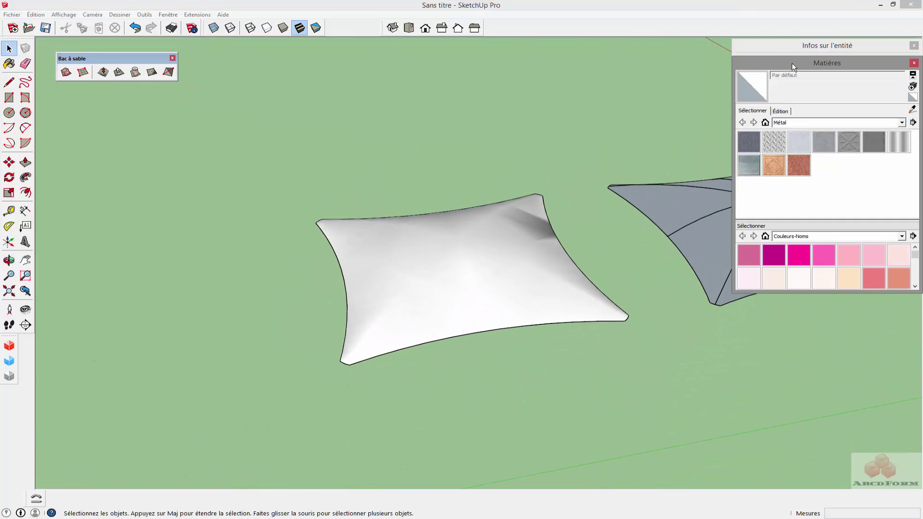
pyautogui.click(802, 256)
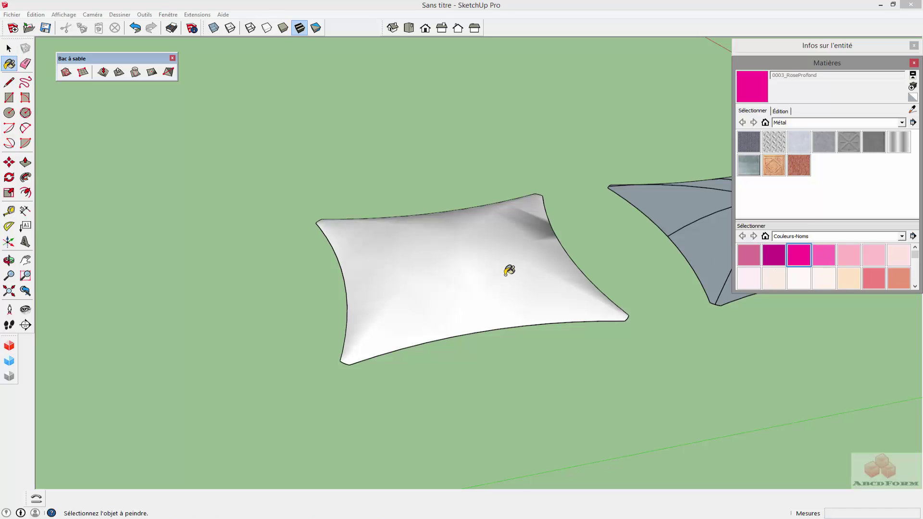
pyautogui.click(509, 271)
pyautogui.moveTo(508, 288)
pyautogui.mouseDown(button='middle')
pyautogui.moveTo(488, 65)
pyautogui.moveTo(486, 112)
pyautogui.mouseUp(button='middle')
pyautogui.moveTo(640, 192); pyautogui.dragTo(640, 246, button='middle')
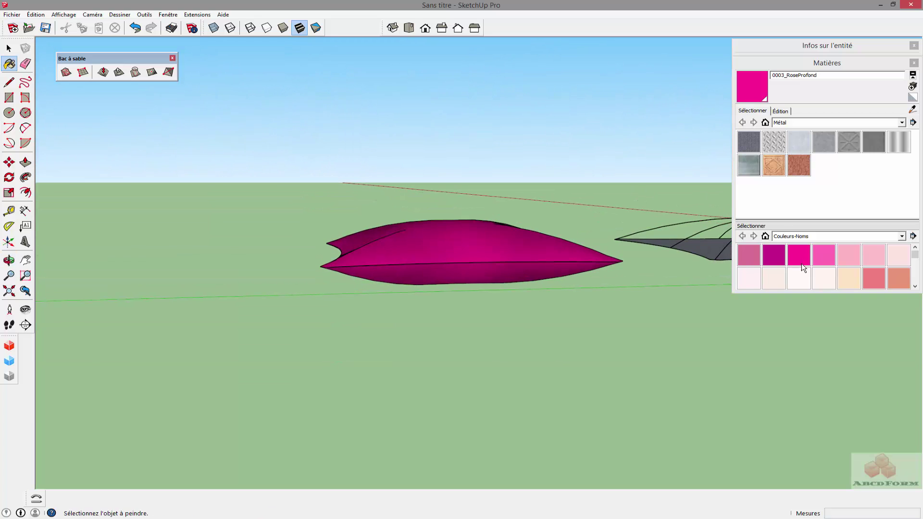
# - Repaint the cushion with the lighter pink colour 0004_RosePassion from the Couleurs-Noms collection
pyautogui.click(825, 260)
pyautogui.click(505, 224)
pyautogui.moveTo(505, 223)
pyautogui.mouseDown(button='middle')
pyautogui.moveTo(472, 239)
pyautogui.moveTo(484, 403)
pyautogui.moveTo(511, 385)
pyautogui.mouseUp(button='middle')
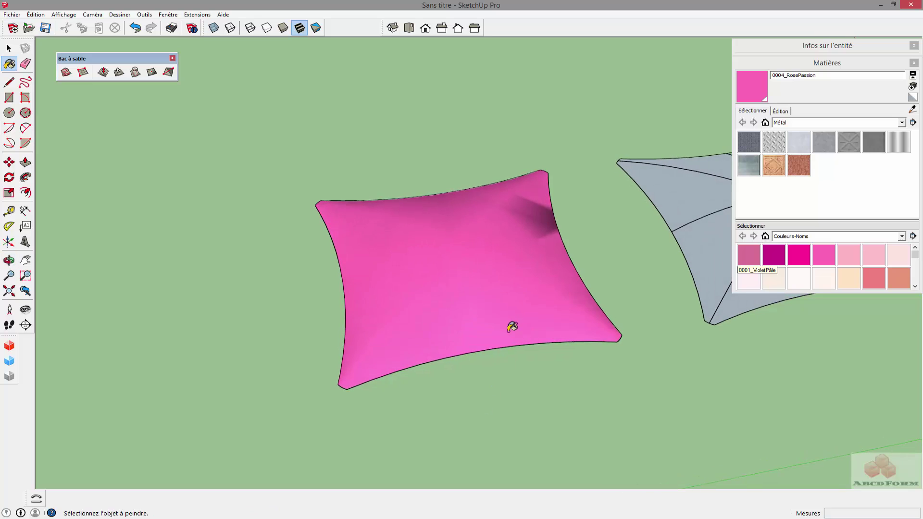
# - Use the sun for shading in the shadow settings, with Éclaircir at 66 and Foncer at 37, and move the dialog clear of the cushion
pyautogui.click(168, 15)
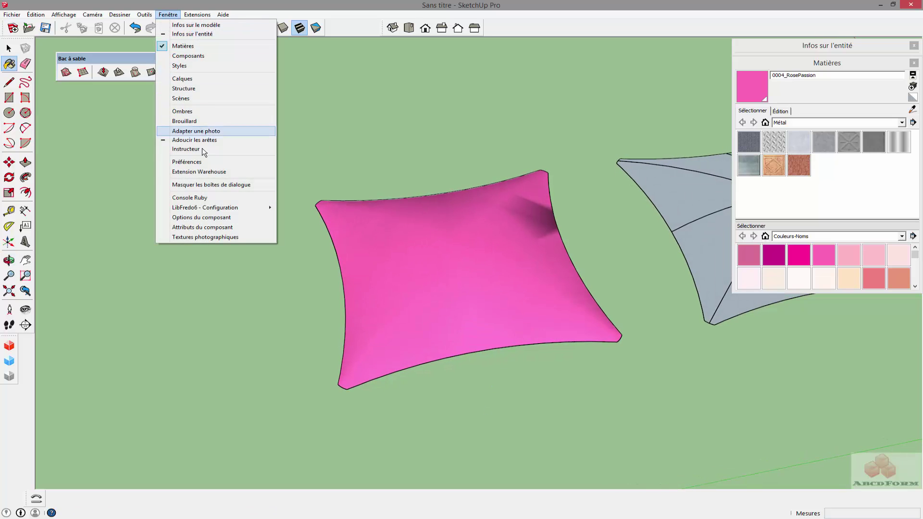
pyautogui.click(192, 111)
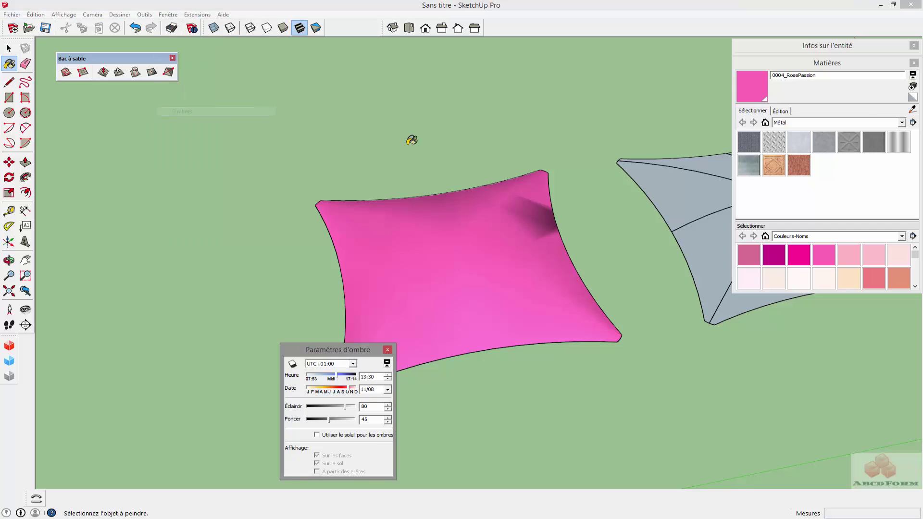
pyautogui.click(320, 433)
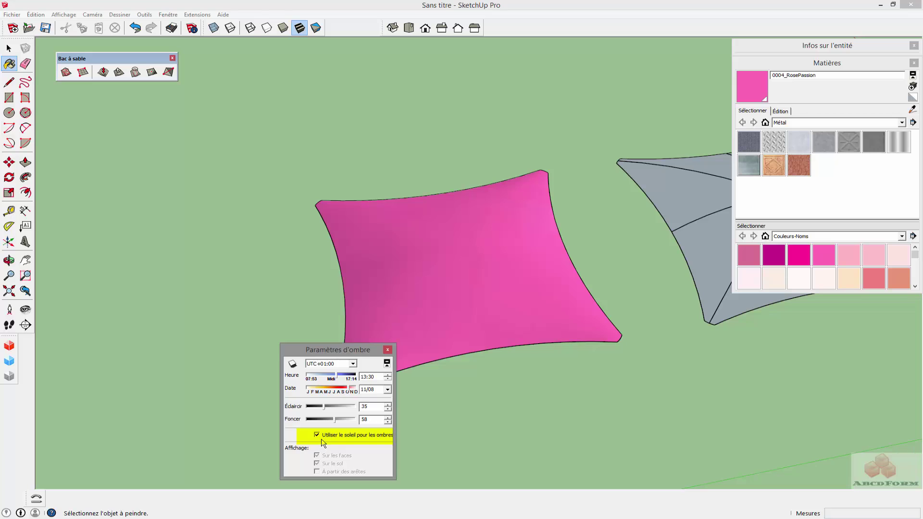
pyautogui.moveTo(324, 411)
pyautogui.mouseDown()
pyautogui.moveTo(338, 409)
pyautogui.moveTo(326, 421)
pyautogui.mouseUp()
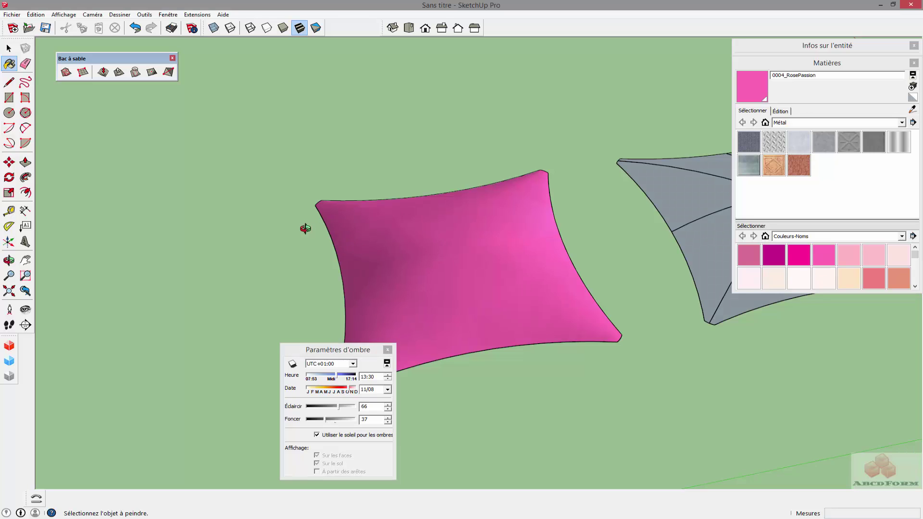
pyautogui.moveTo(305, 229); pyautogui.dragTo(295, 215, button='middle')
pyautogui.moveTo(358, 353)
pyautogui.mouseDown()
pyautogui.moveTo(204, 311)
pyautogui.moveTo(174, 287)
pyautogui.mouseUp()
# - Select the whole unpainted contour surface beside the cushion, including its dividing curves
pyautogui.press('space')
pyautogui.moveTo(303, 229); pyautogui.dragTo(672, 310, button='middle')
pyautogui.moveTo(611, 139); pyautogui.dragTo(612, 142)
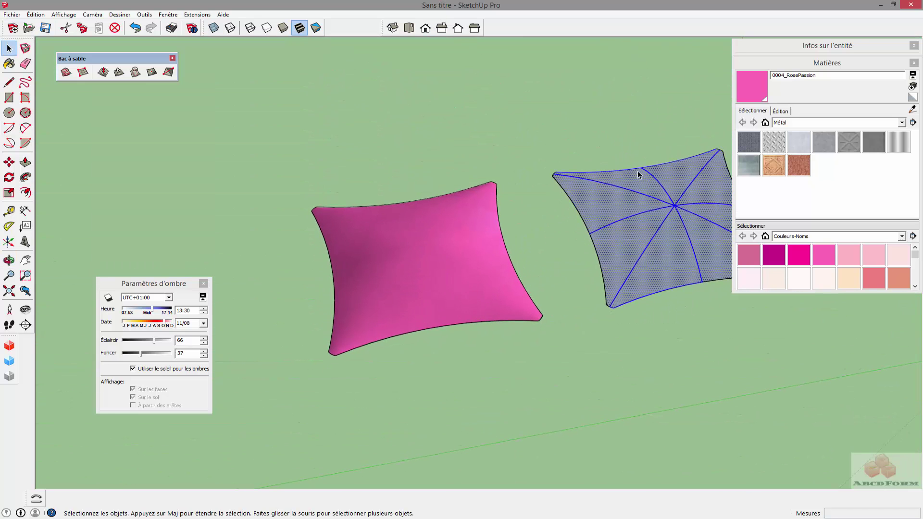